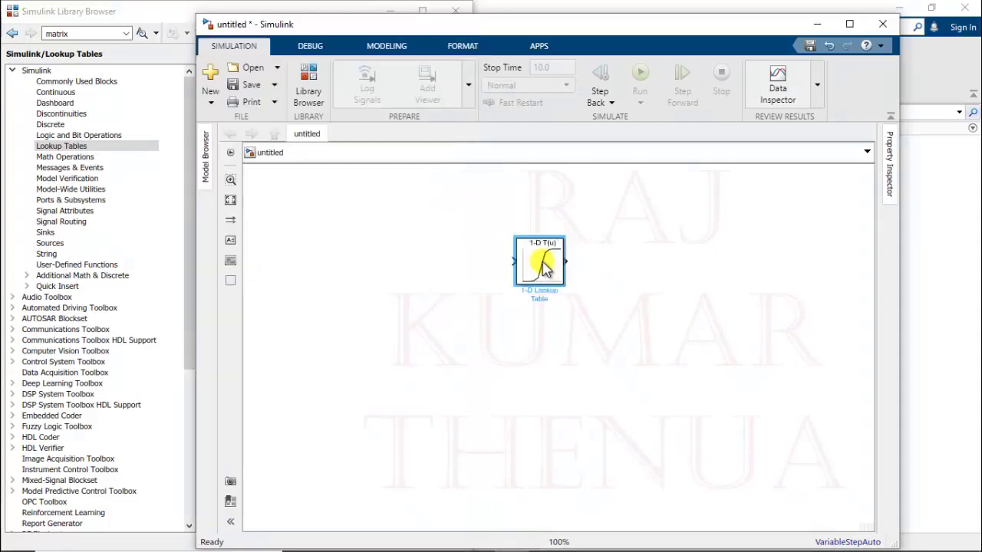
Add a Constant block, connect it to the 1-D Lookup Table input, and align it so the signal line runs straight.
double_click(305, 261)
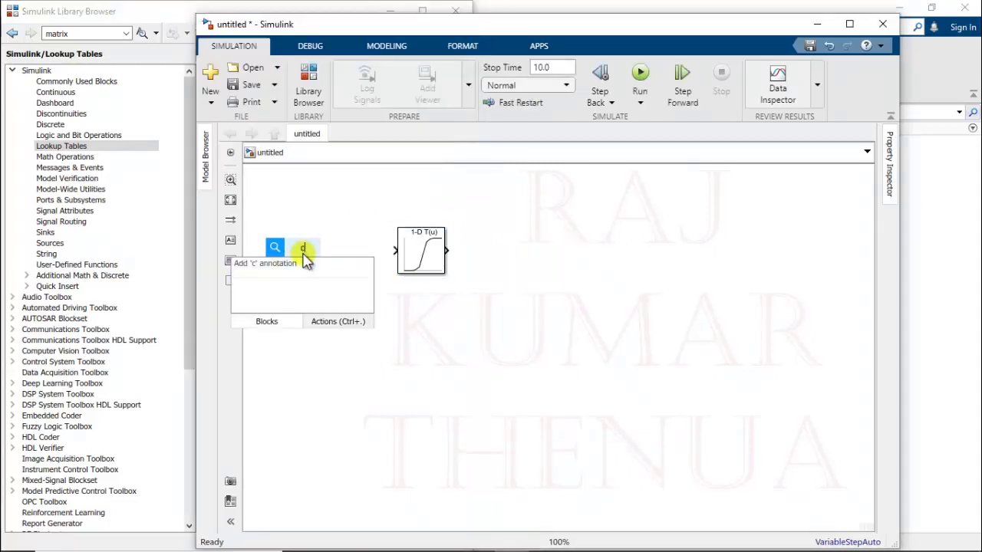
text(const)
click(270, 270)
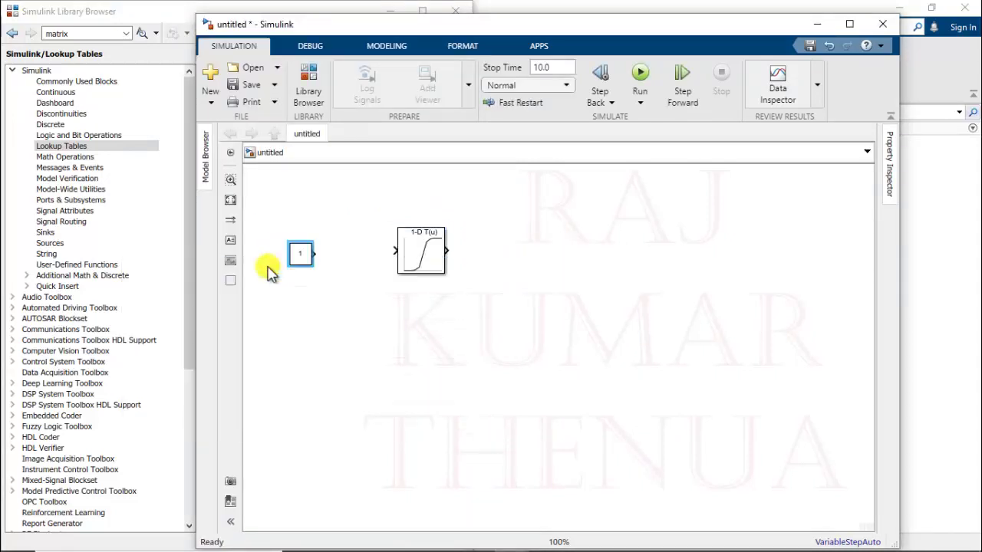
drag(436, 254, 435, 254)
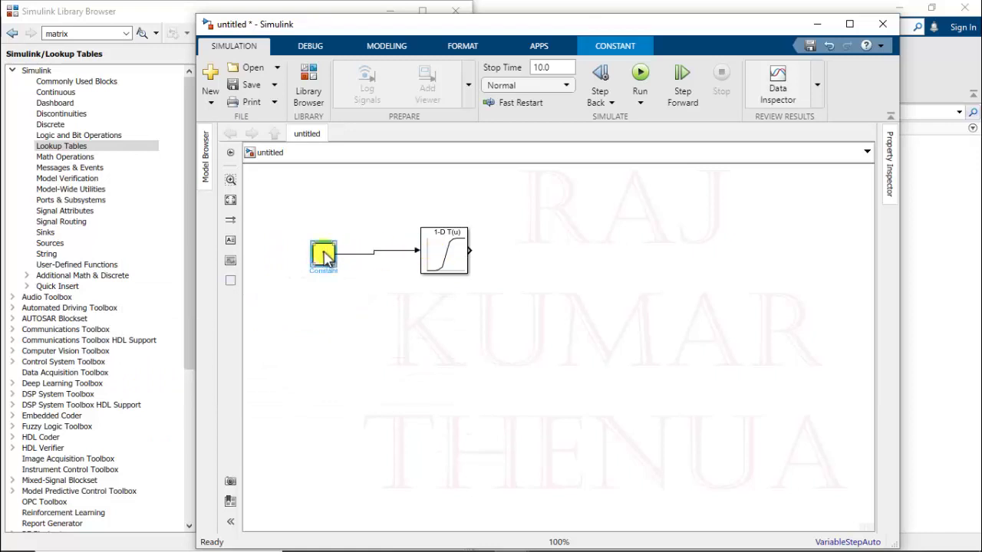
drag(322, 253, 325, 250)
Add a Display block from Simulink/Sinks and connect the 1-D Lookup Table output to it.
double_click(503, 252)
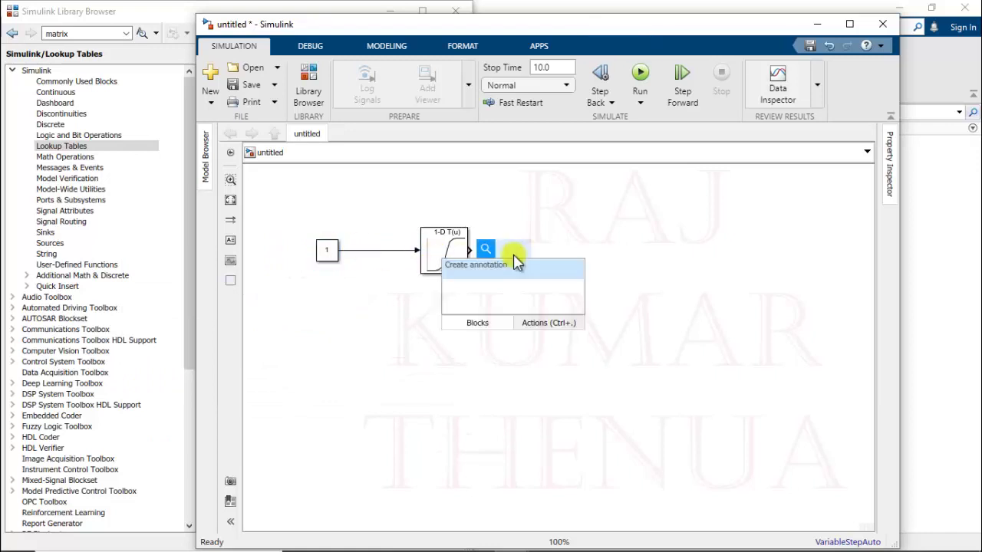
text(disp)
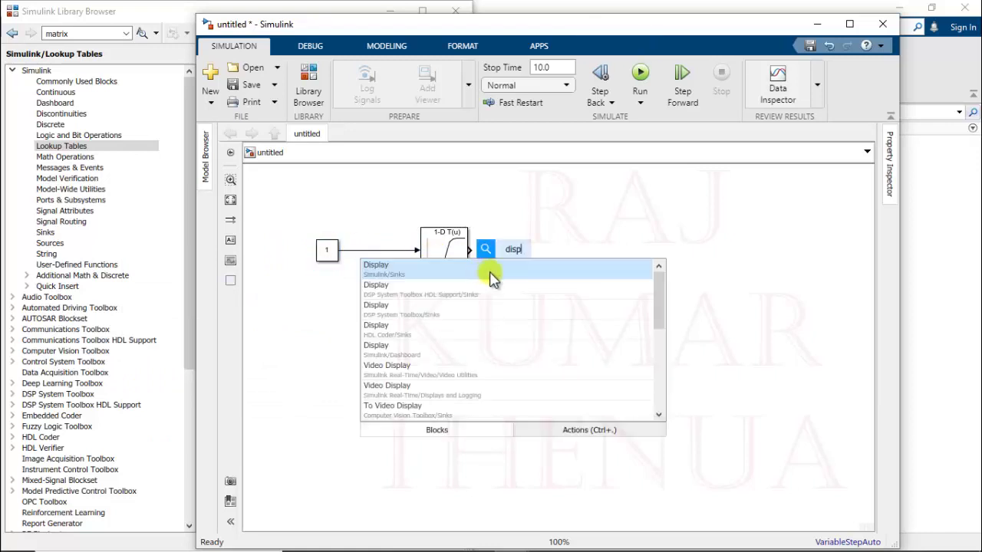
click(484, 273)
drag(509, 257, 575, 259)
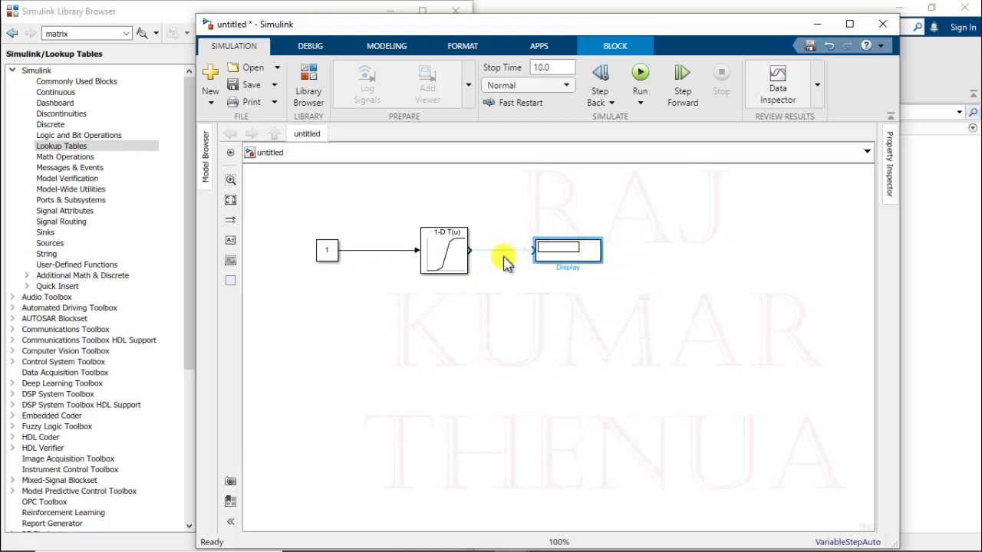
click(475, 261)
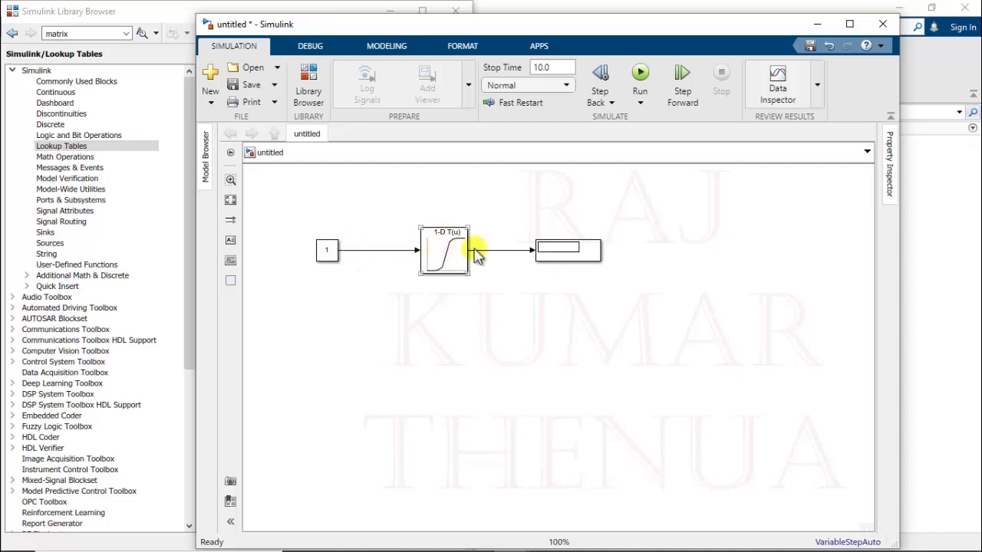
Set the 1-D Lookup Table block's table data to [-27 -8 -1 0 1 8 27].
double_click(443, 252)
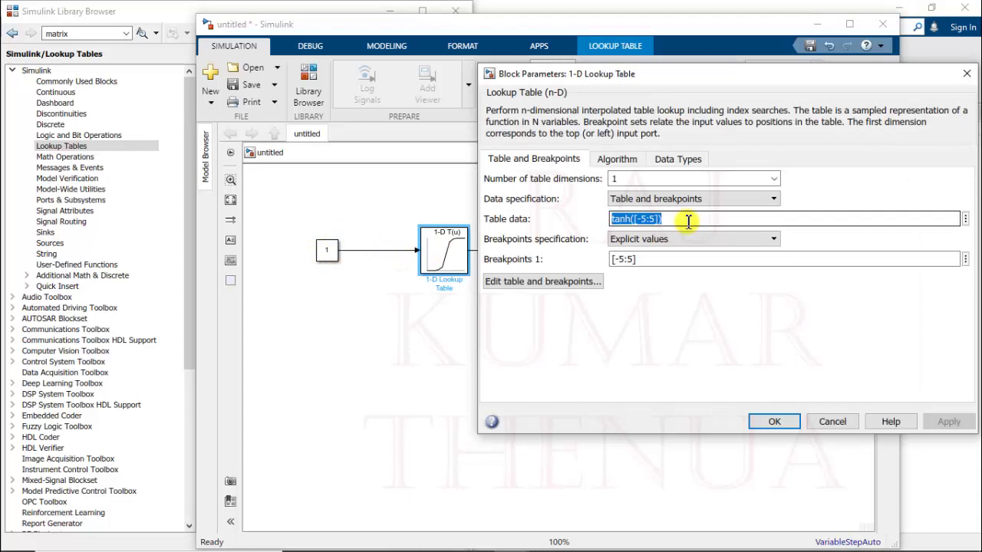
text([)
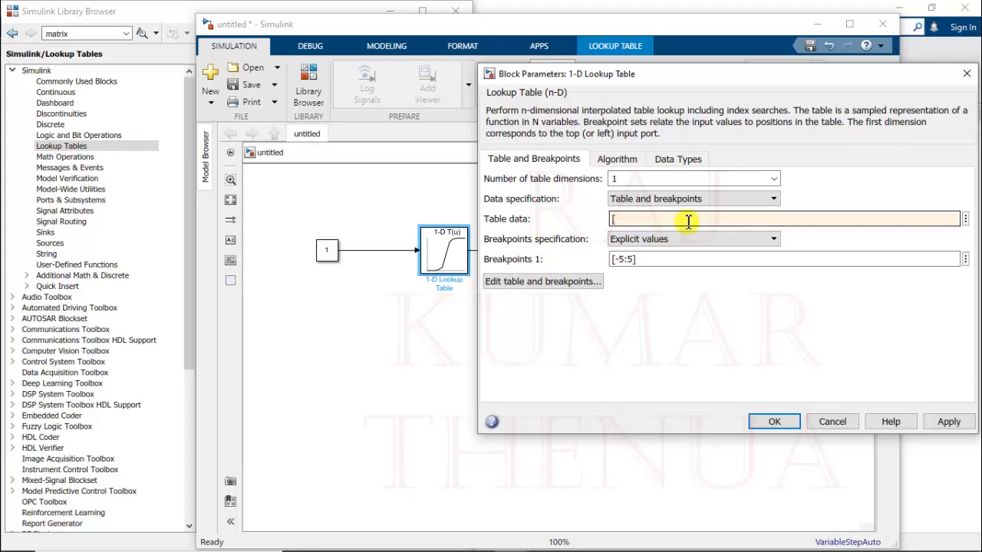
text(-27 )
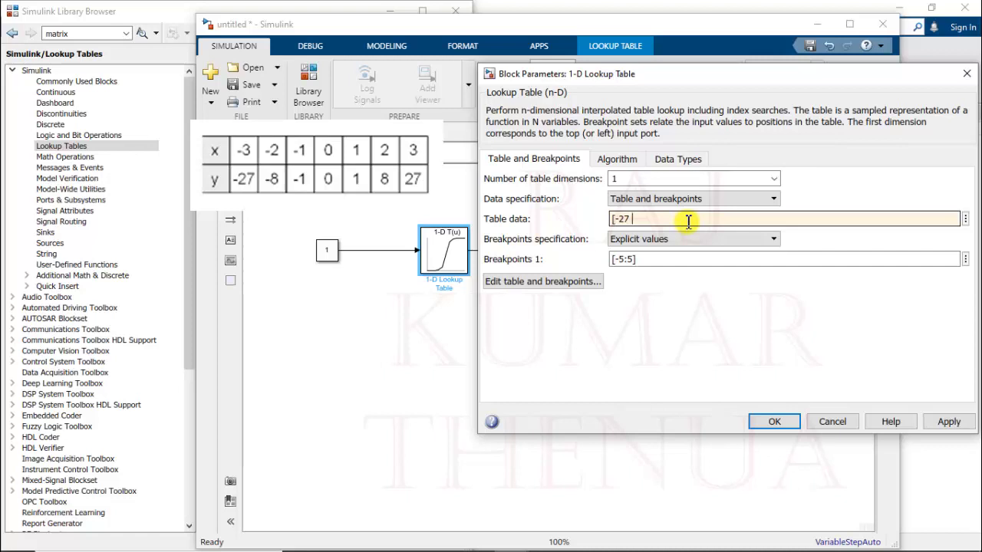
text(-8 -1 0 1 8 27])
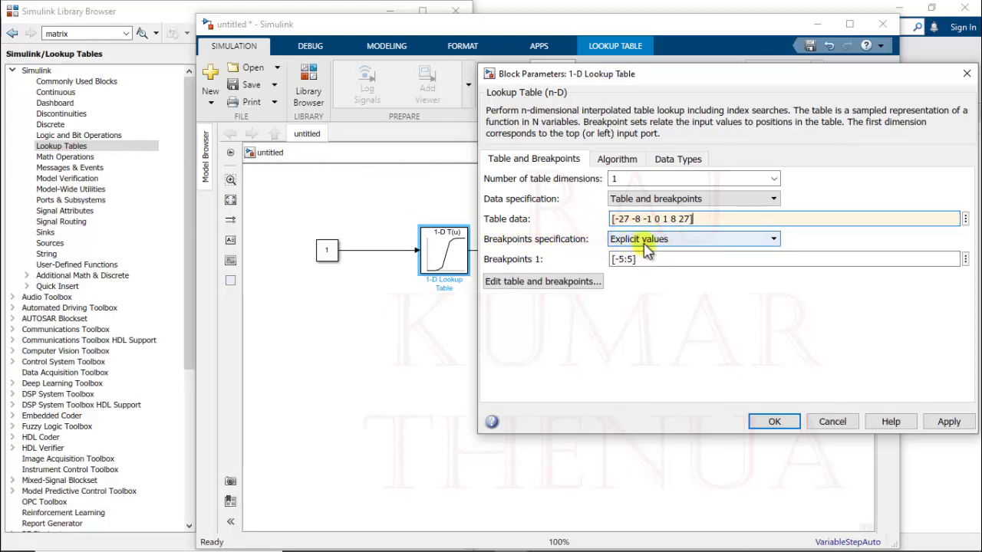
Specify the lookup table's breakpoints by even spacing, with first point -3 and spacing 1.
click(686, 243)
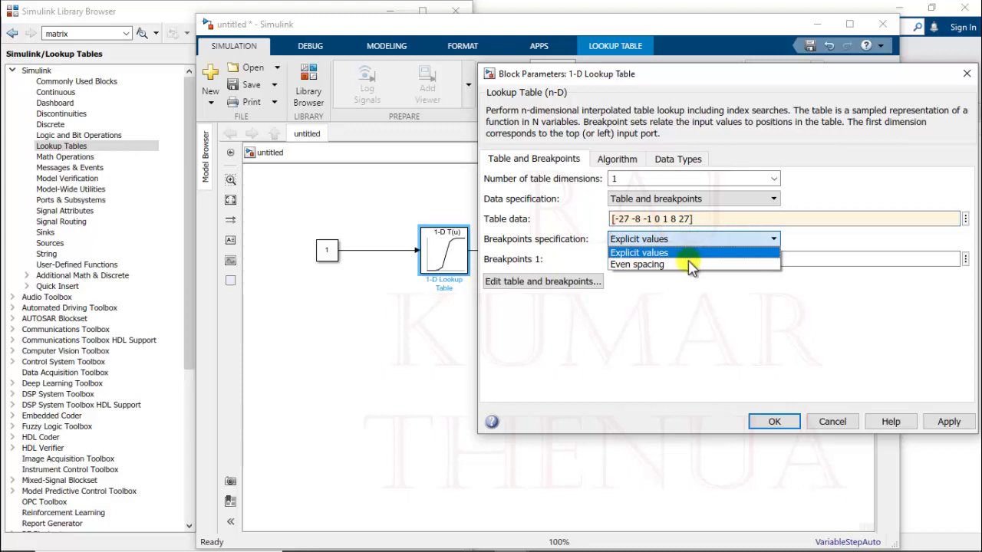
click(689, 264)
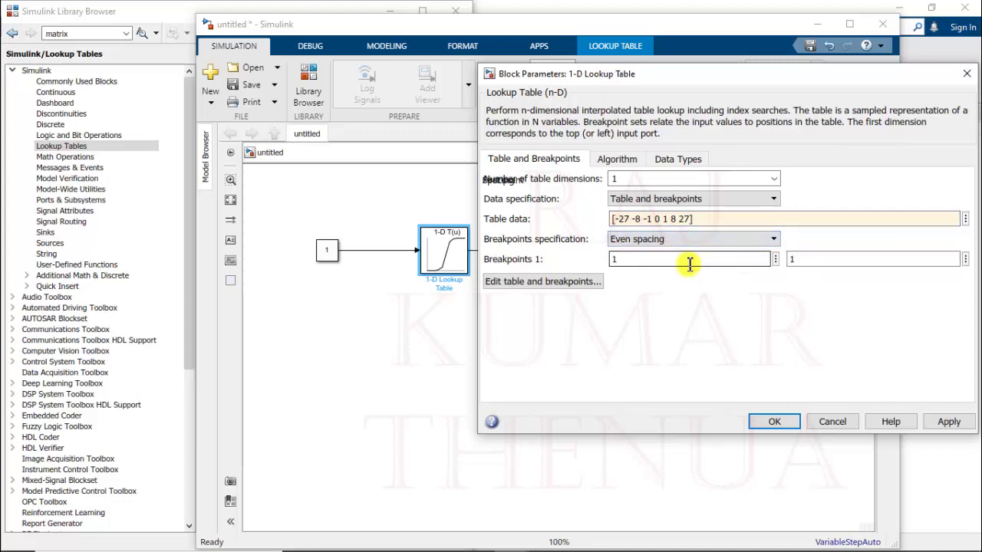
double_click(647, 276)
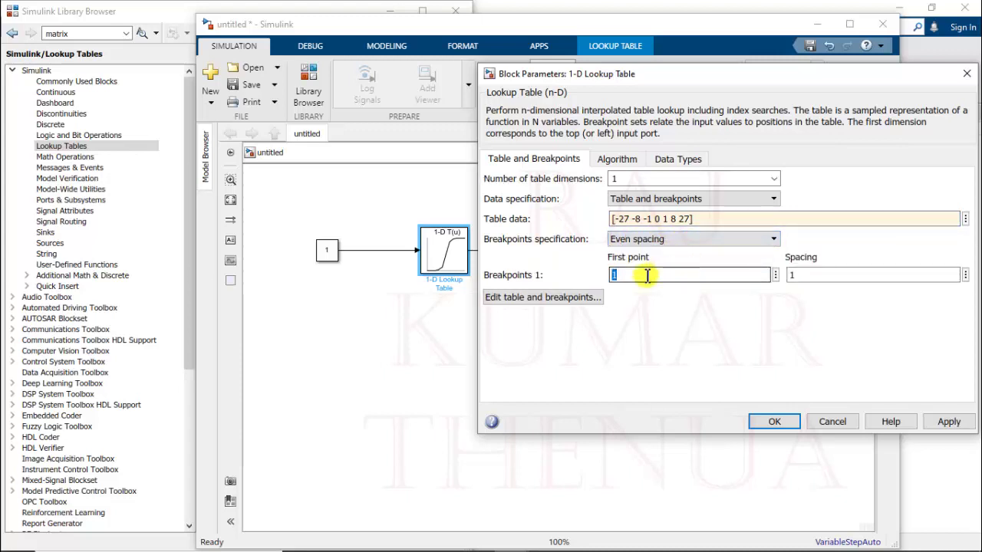
text(-3)
double_click(821, 275)
click(815, 275)
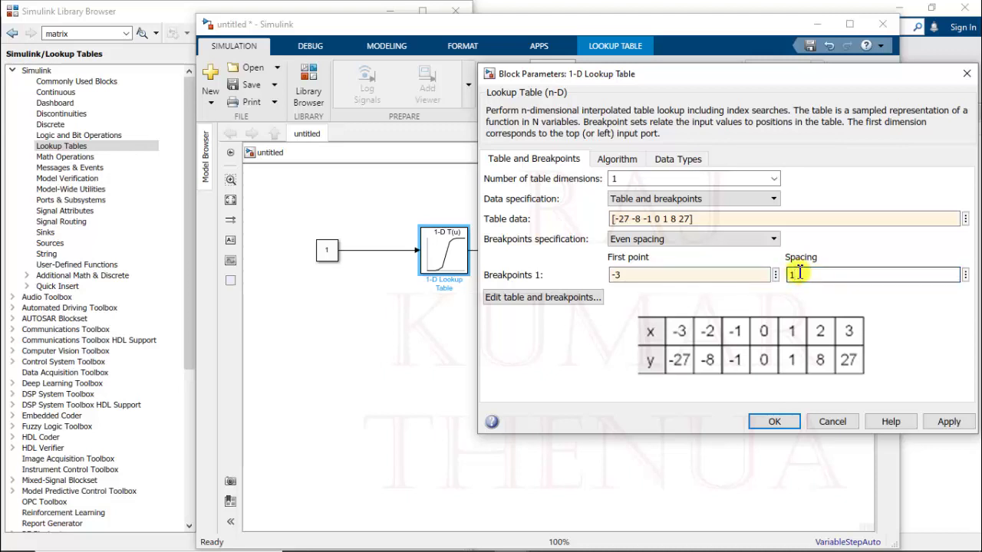
drag(801, 274, 788, 277)
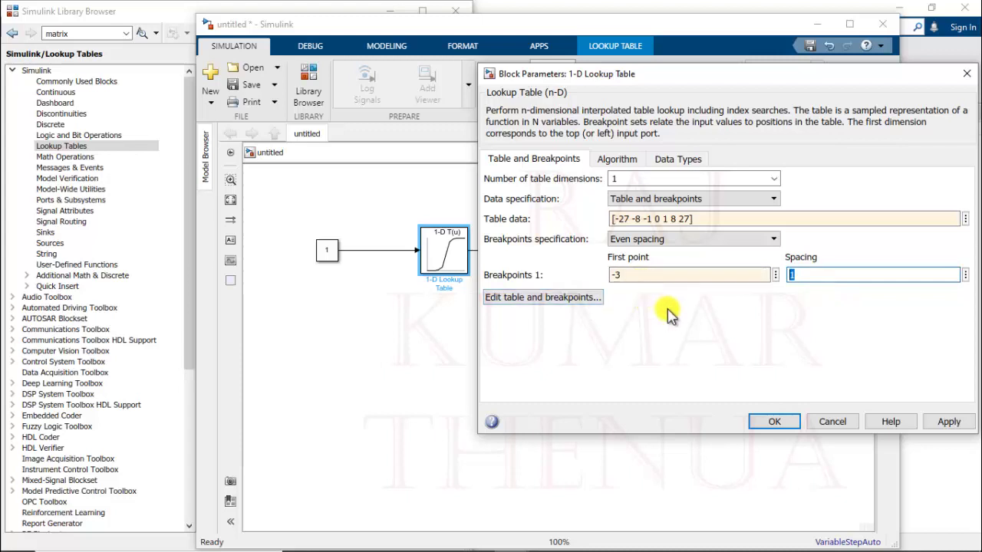
Review the table and breakpoints in the Lookup Table Editor, plot the data as a line graph, and close both windows.
click(518, 301)
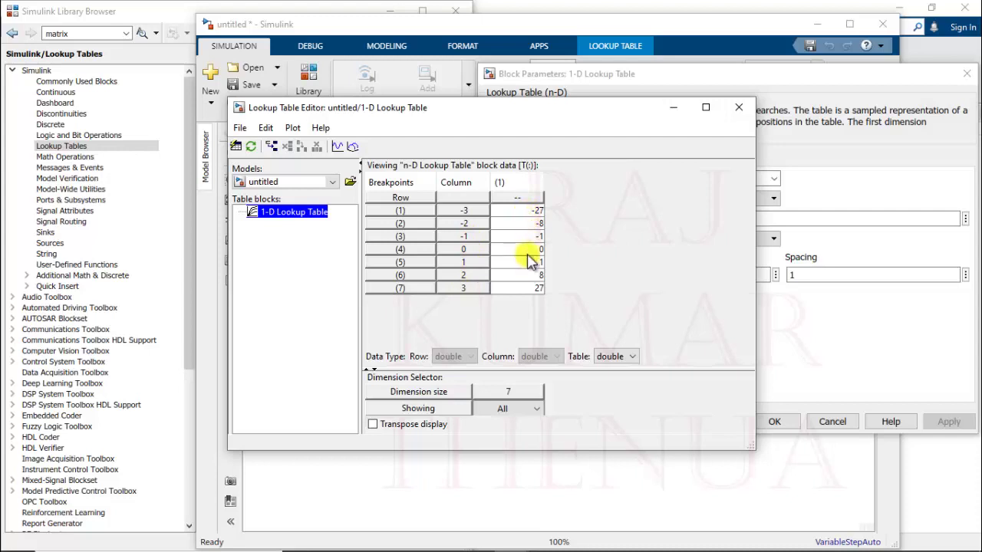
click(338, 147)
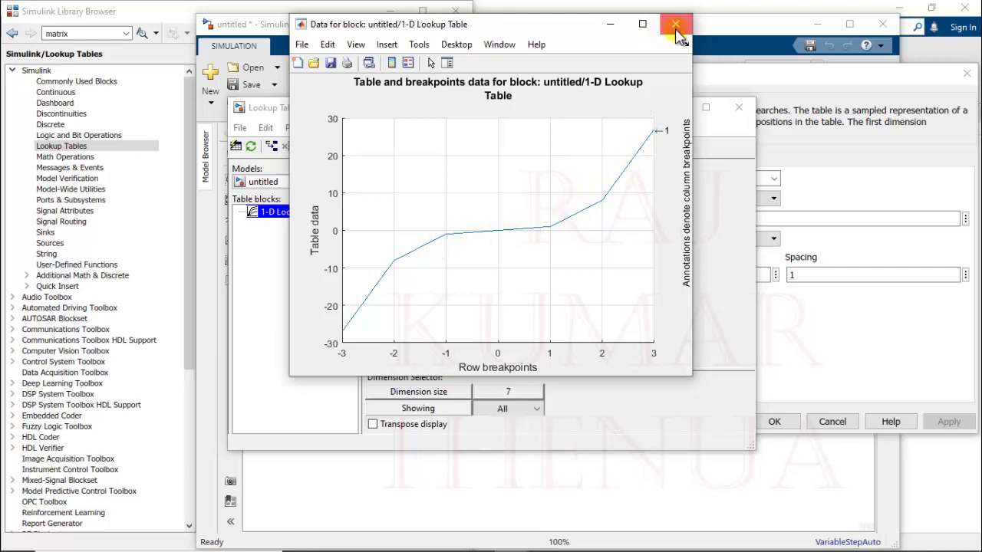
click(676, 26)
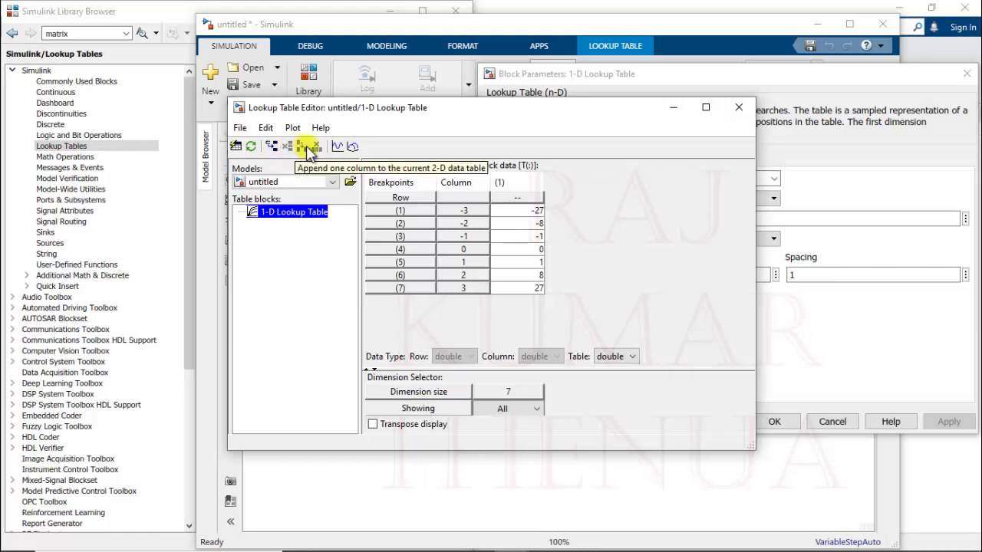
click(738, 107)
Switch the breakpoints to explicit values [-3 -2 -1 0 1 2 3] and check them in the Lookup Table Editor.
click(677, 241)
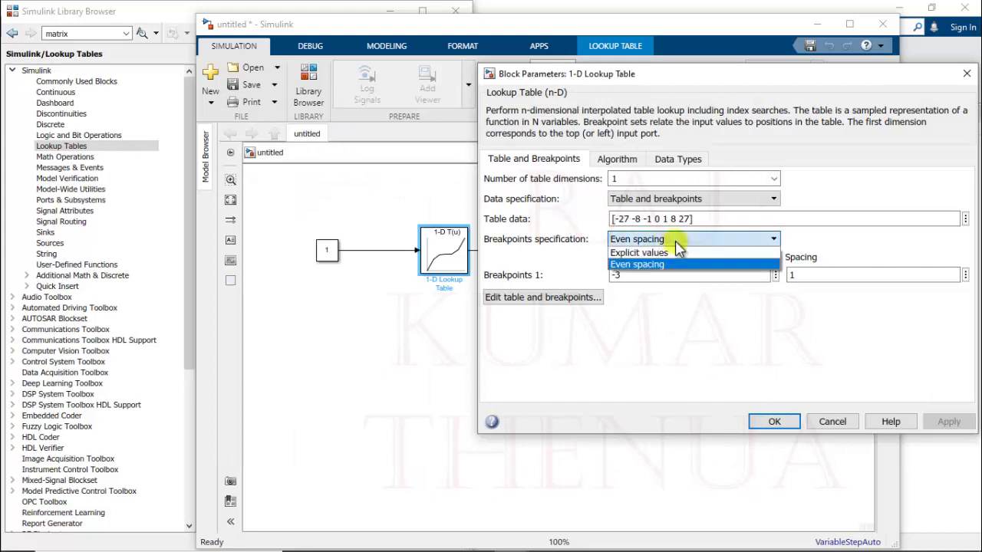
click(678, 255)
double_click(656, 262)
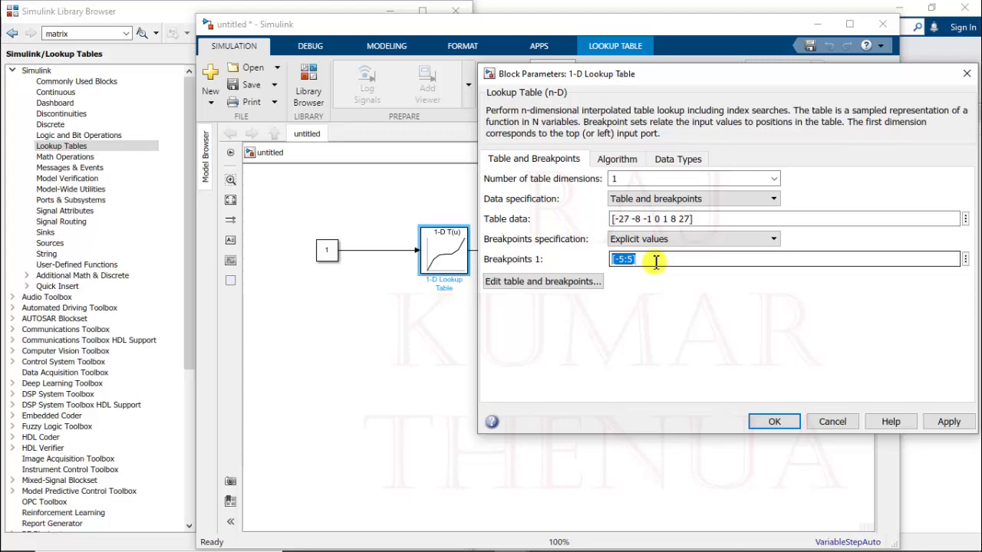
text([)
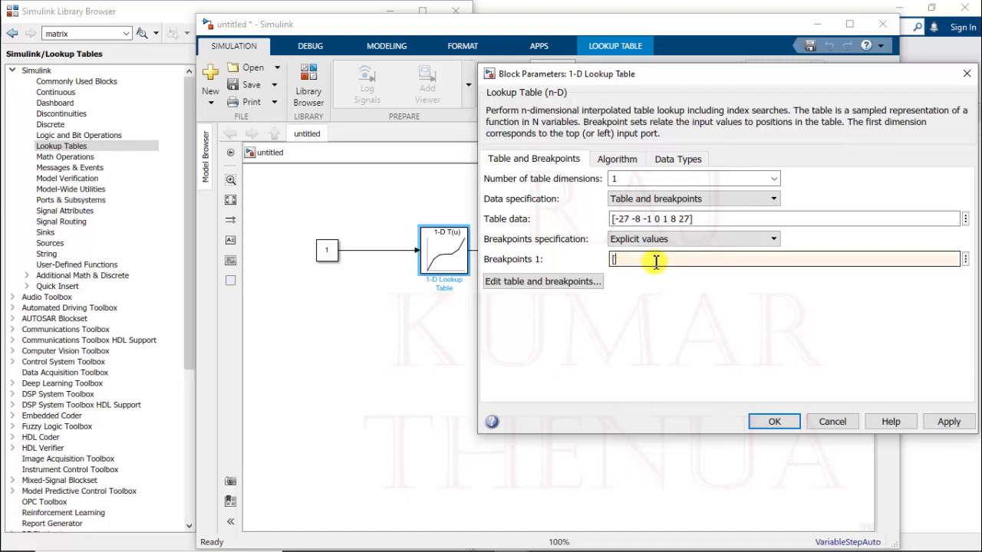
text(-3 -2 -1 0 1 2 3])
click(517, 285)
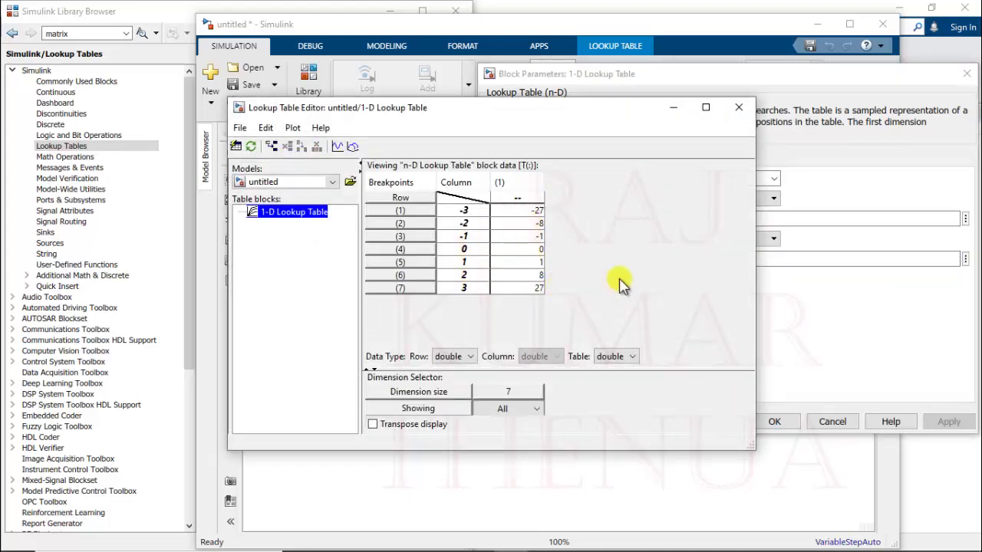
click(738, 108)
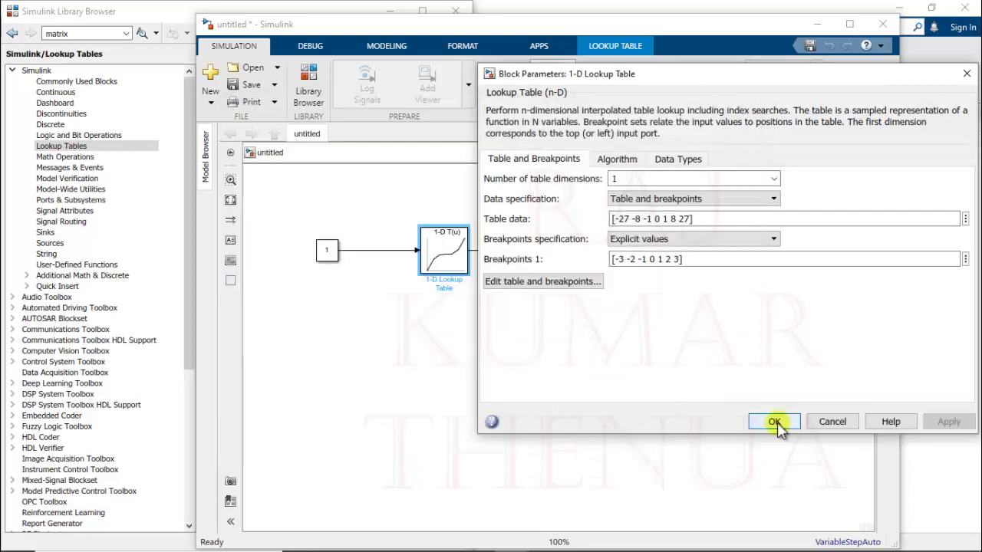
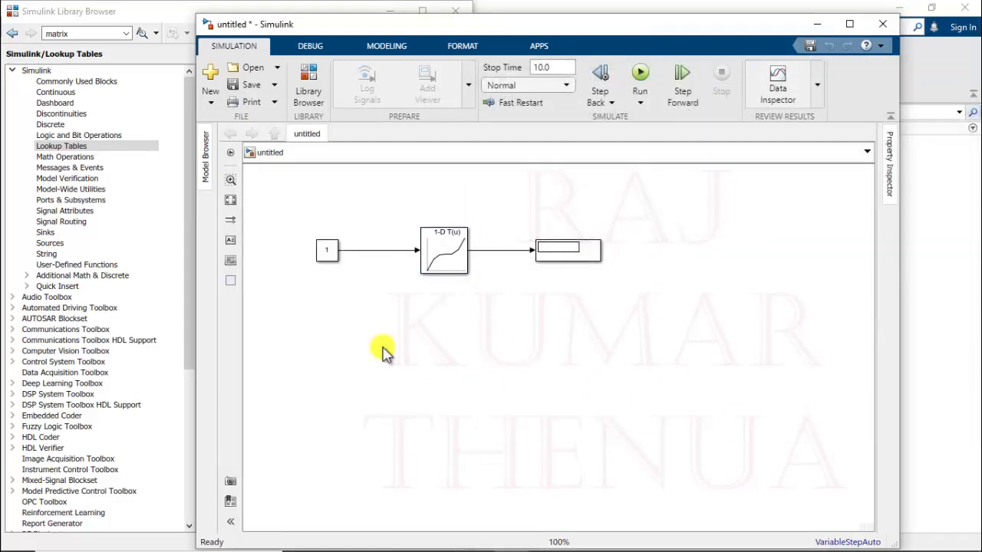
Set the Constant block's value to -3 and run the simulation.
double_click(328, 251)
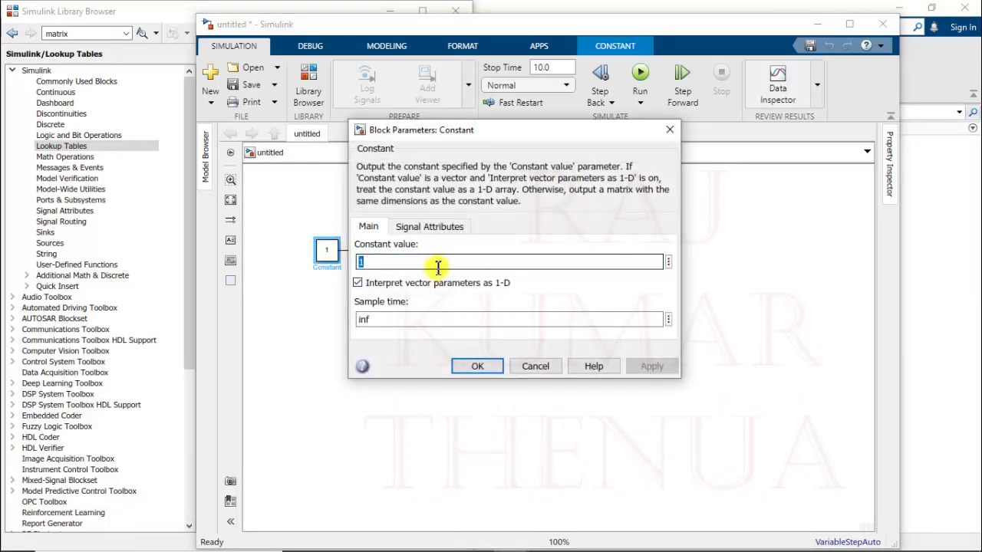
text(-3)
click(479, 366)
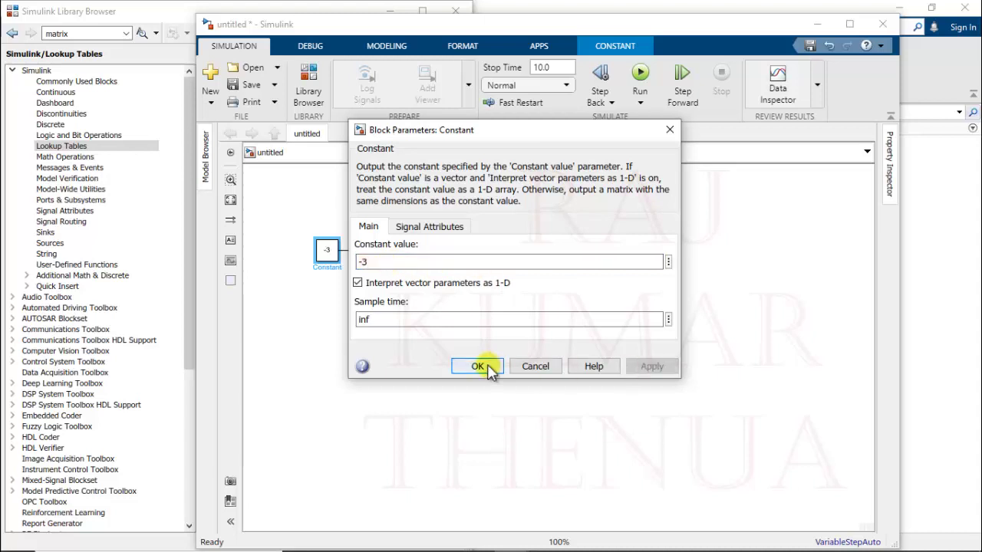
click(641, 73)
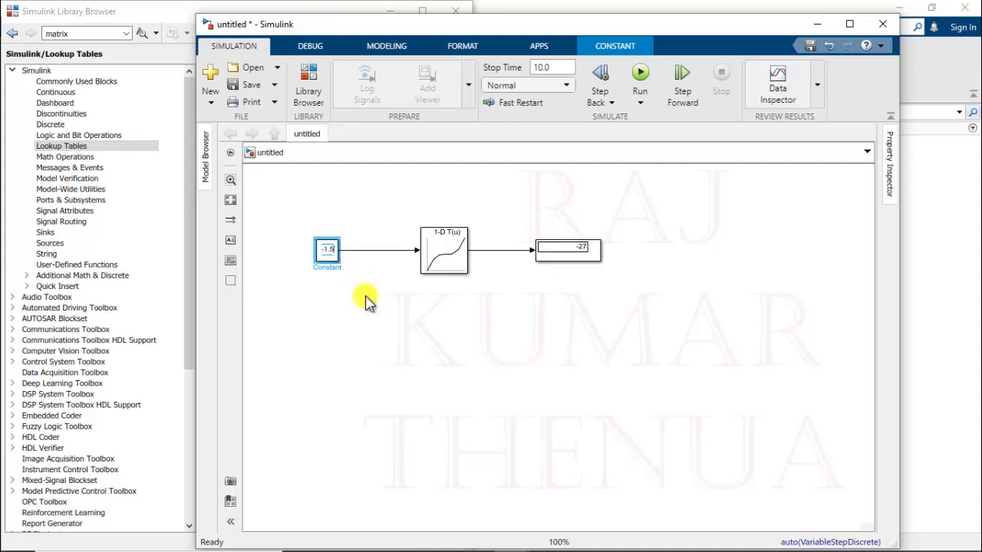
Set the Constant block's value to -1.5, run the simulation, and check the output on the Display block.
click(361, 280)
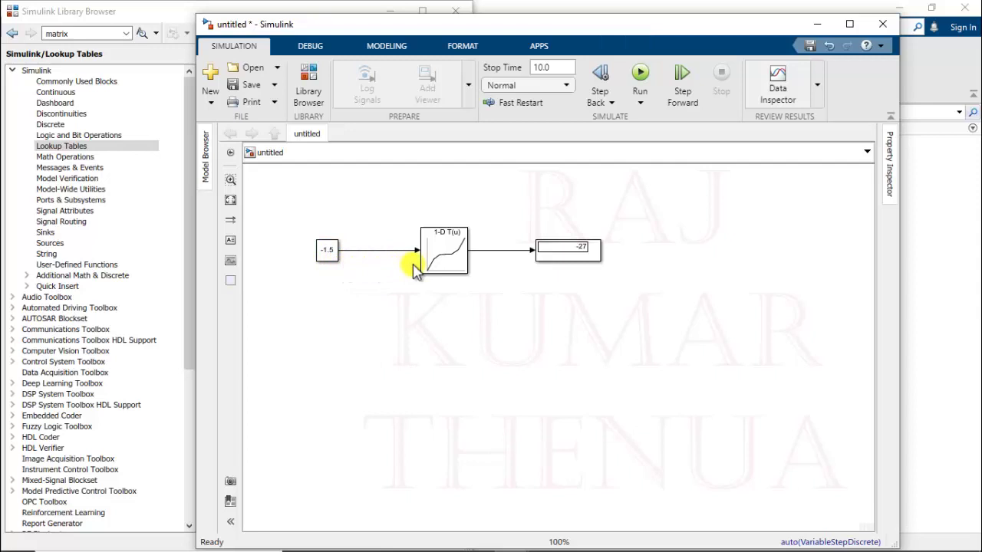
click(641, 73)
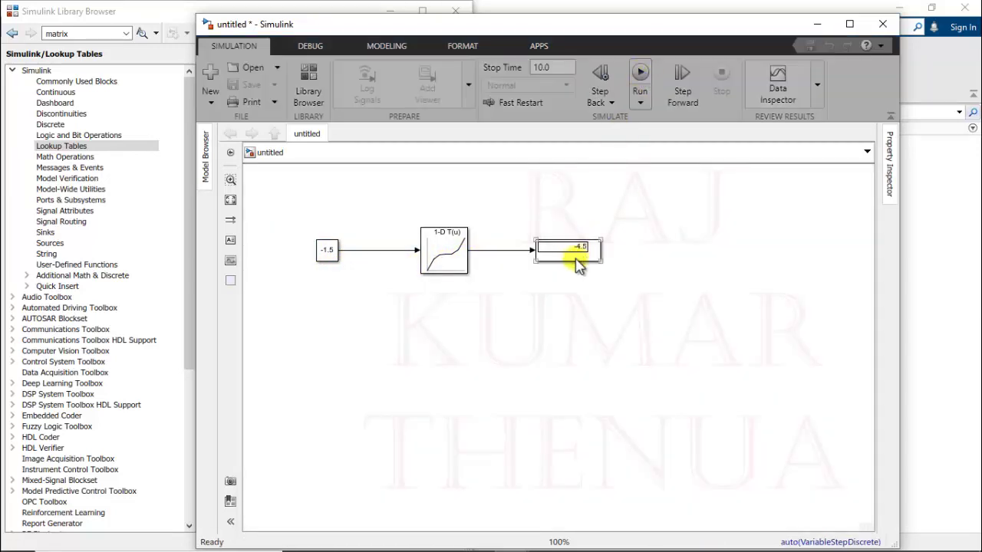
click(576, 258)
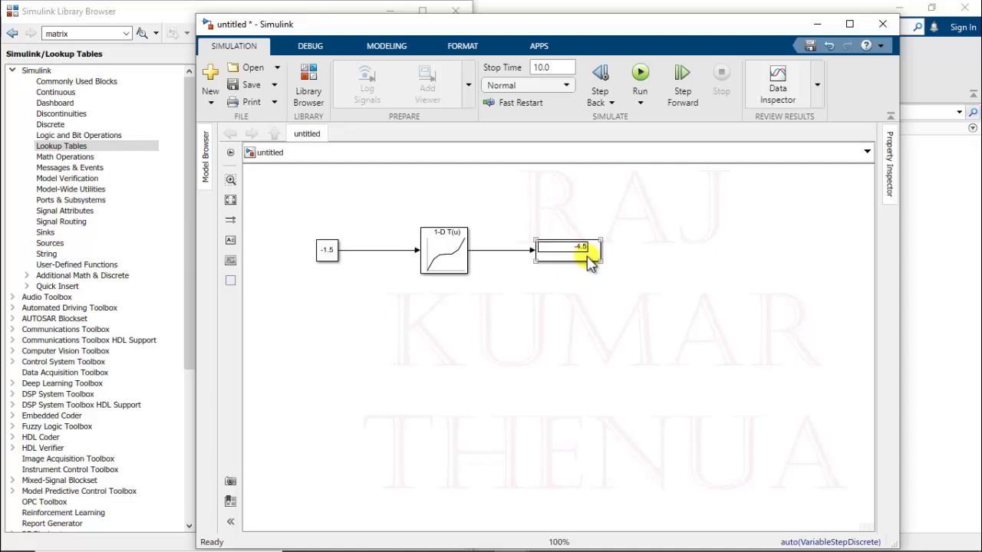
click(497, 278)
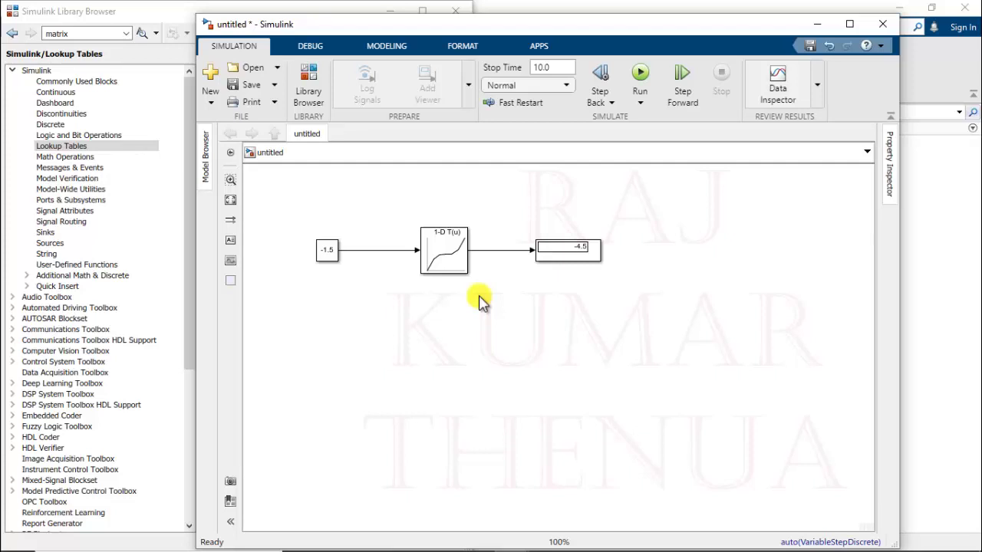
click(579, 252)
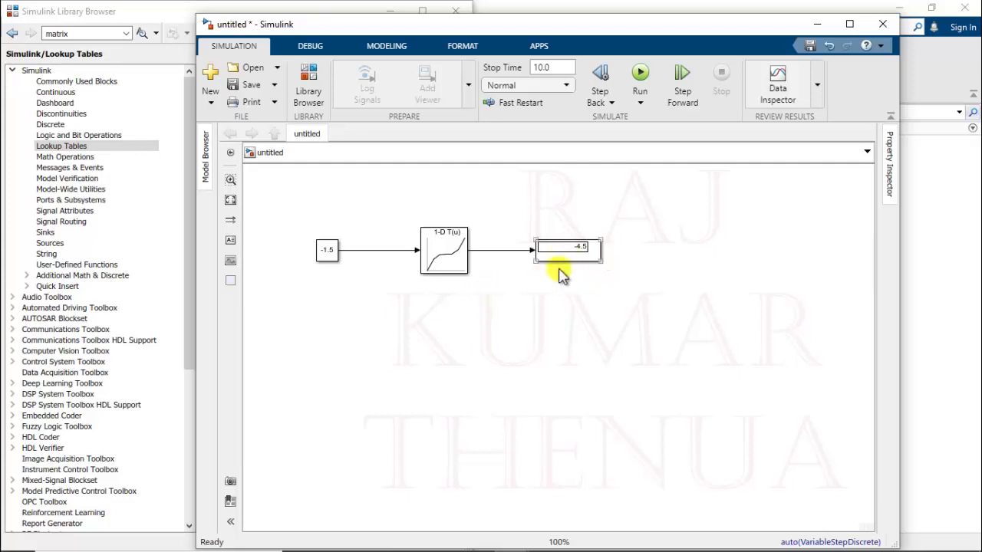
Set the 1-D Lookup Table block's interpolation method to Cubic spline and apply the change.
click(449, 257)
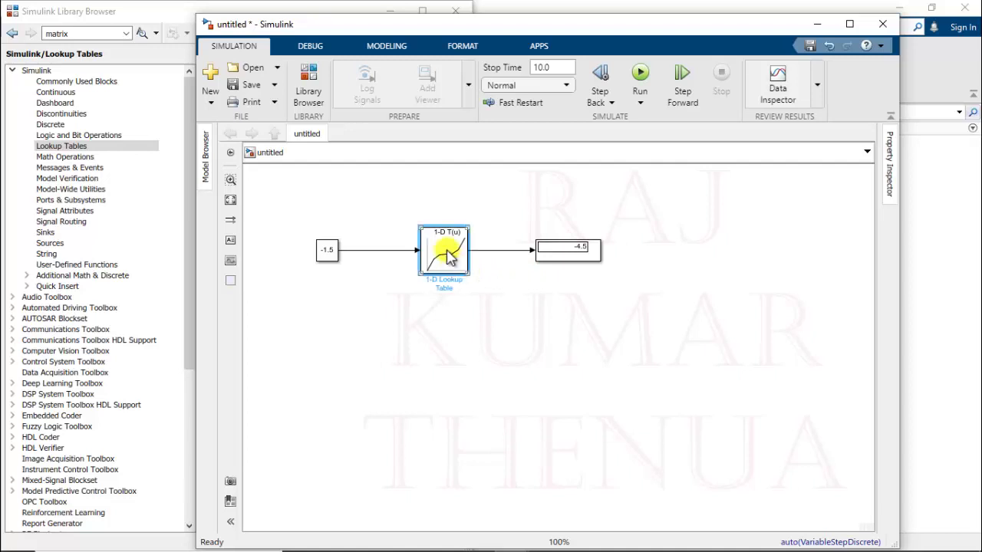
double_click(449, 257)
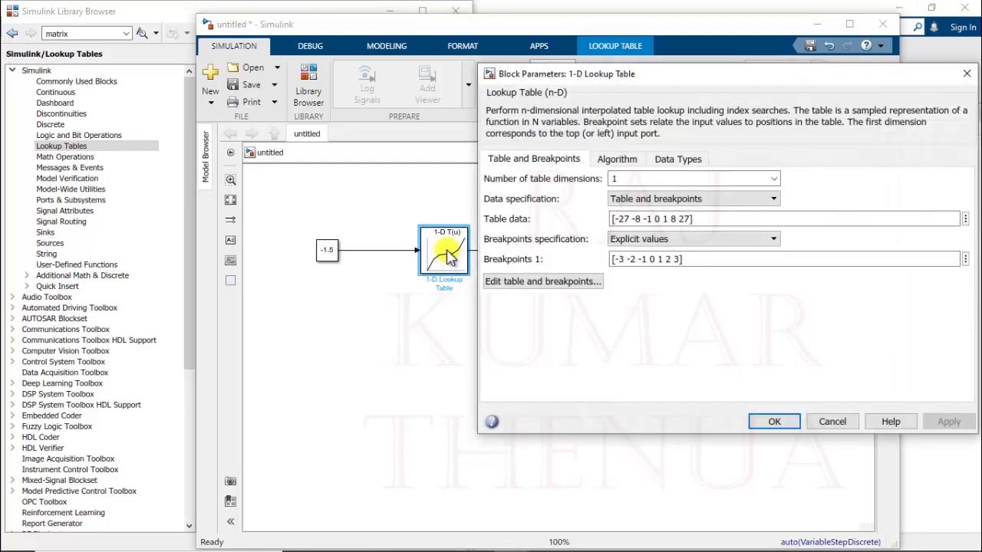
drag(707, 77, 620, 69)
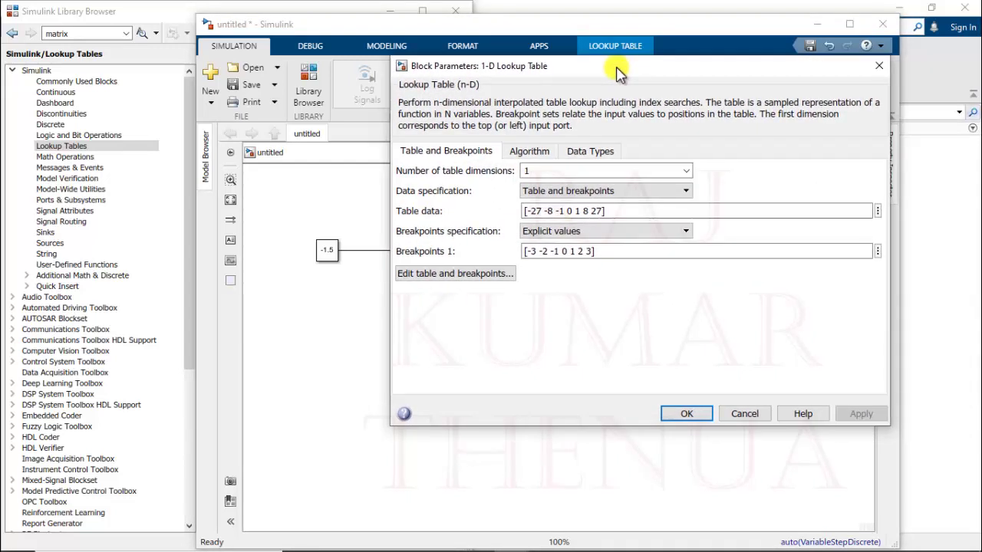
click(529, 153)
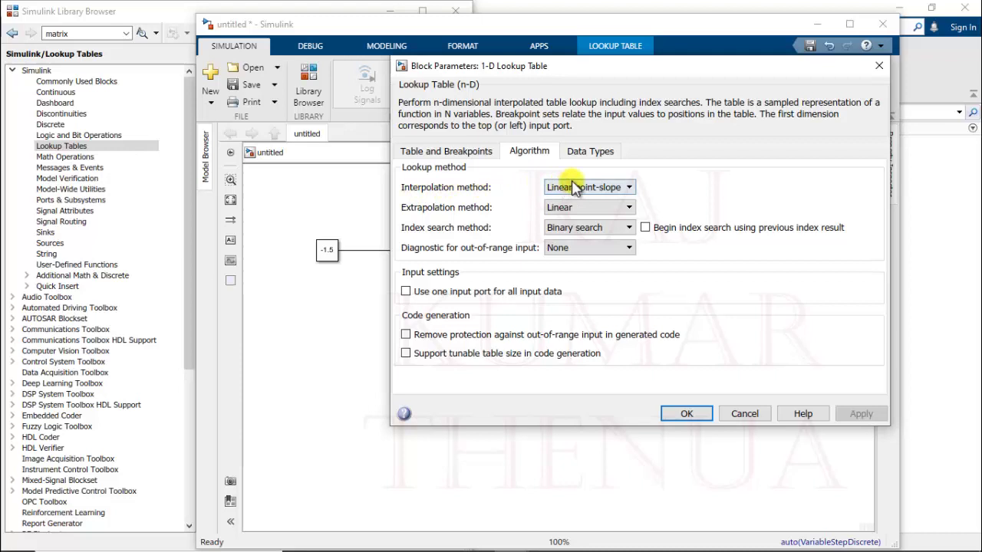
click(627, 189)
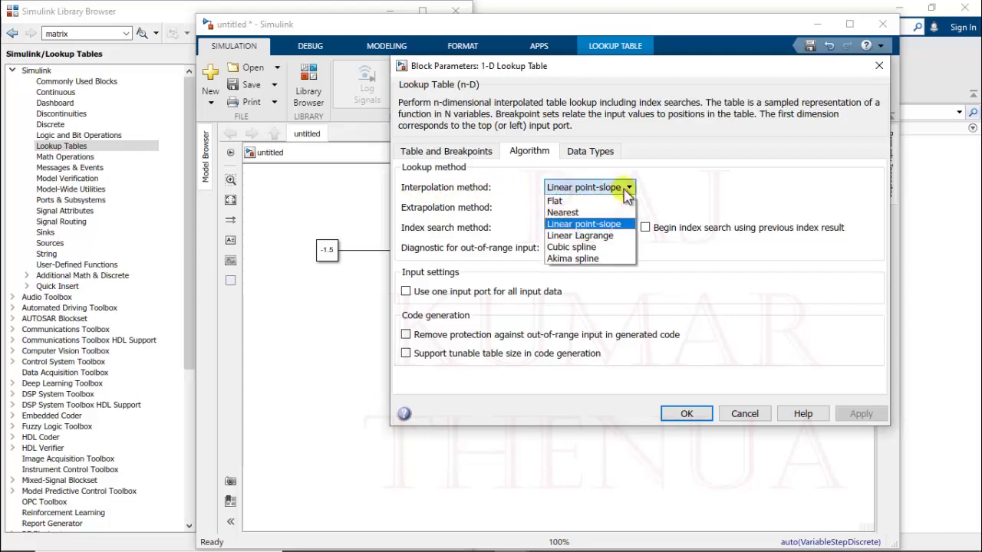
click(603, 249)
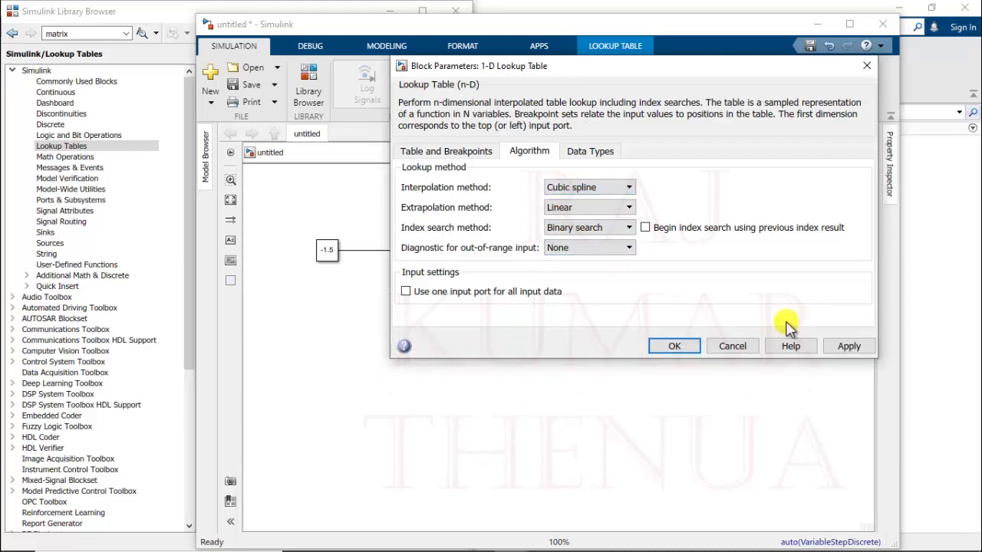
click(848, 347)
click(678, 346)
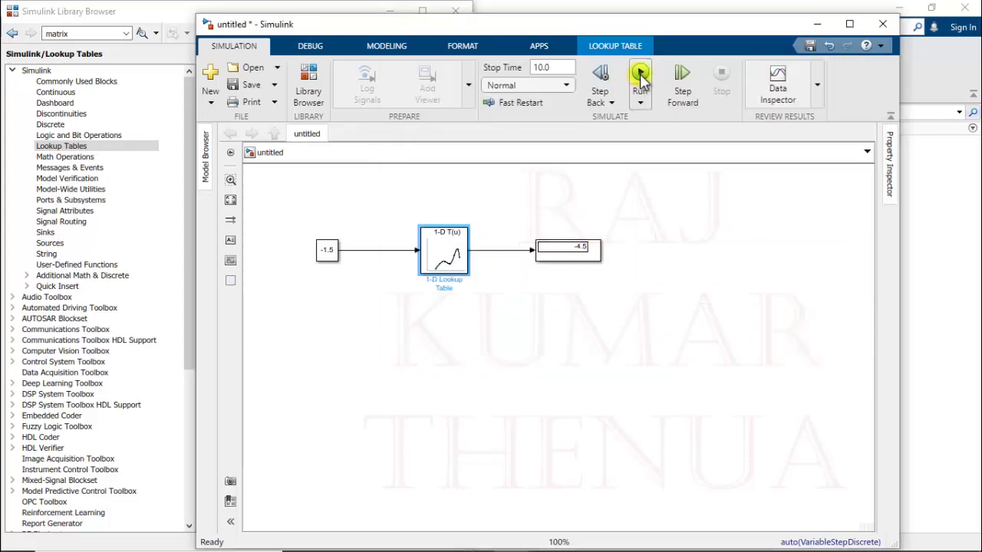
Run the simulation with the cubic spline interpolation and check the output on the Display block.
click(640, 77)
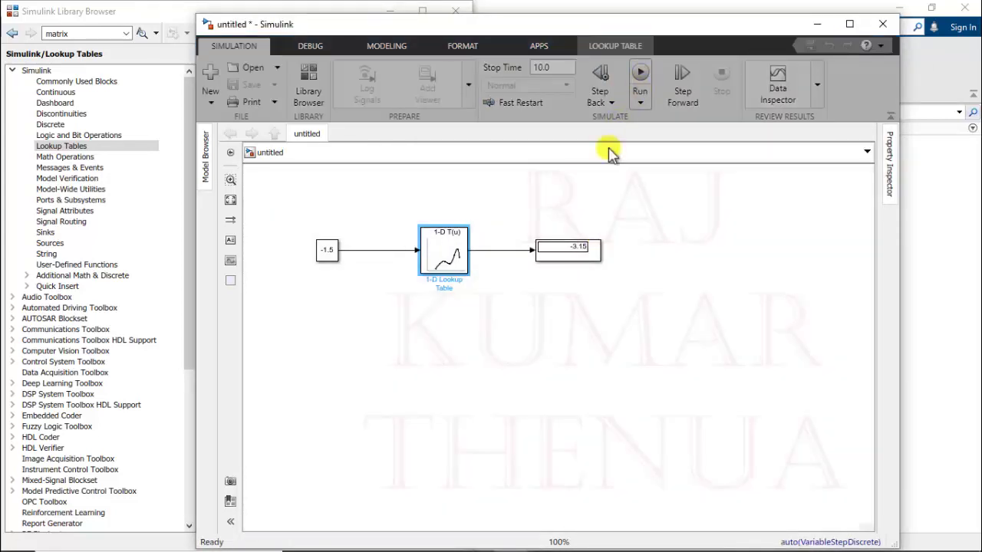
click(587, 261)
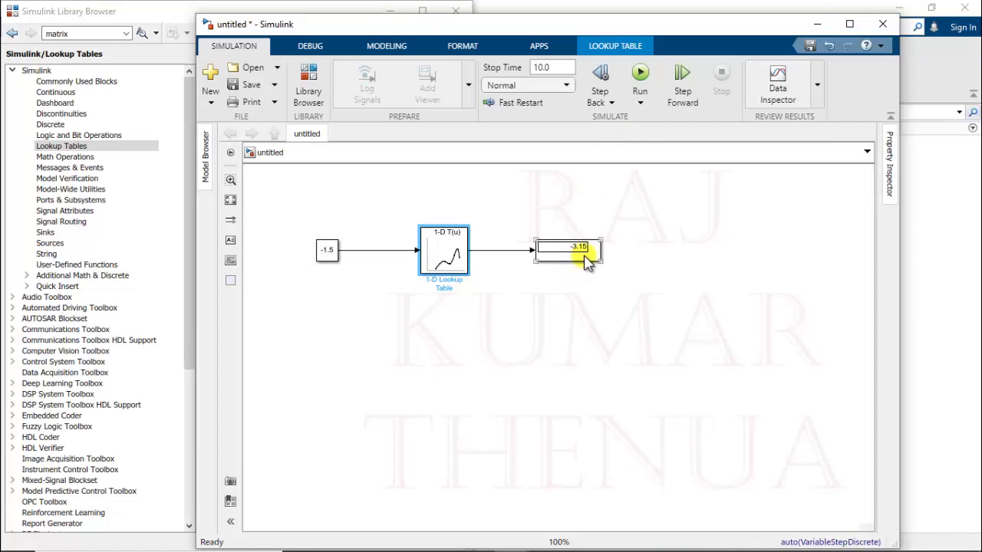
click(326, 251)
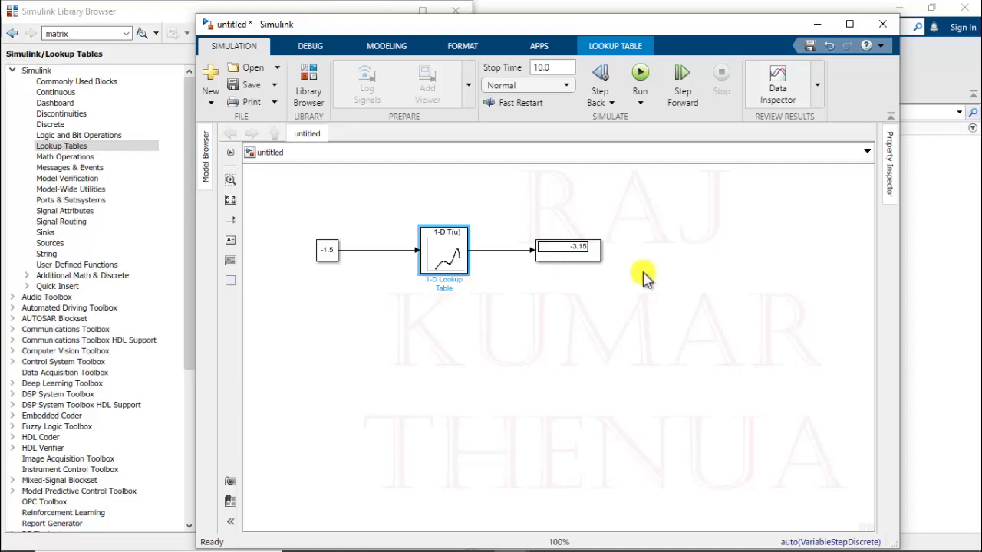
Switch the lookup table's interpolation method to Akima spline, then rerun the simulation to check the Display block's output.
double_click(452, 259)
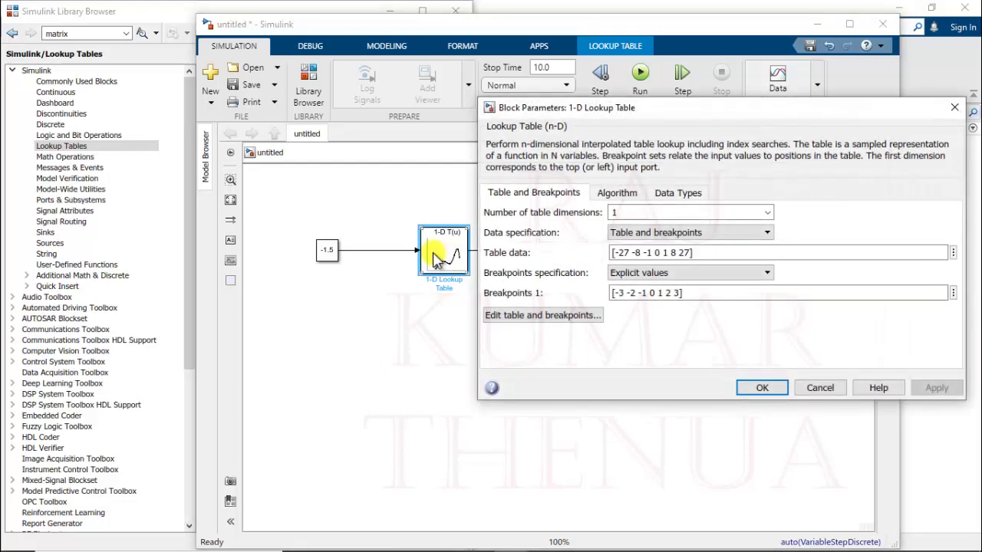
click(617, 193)
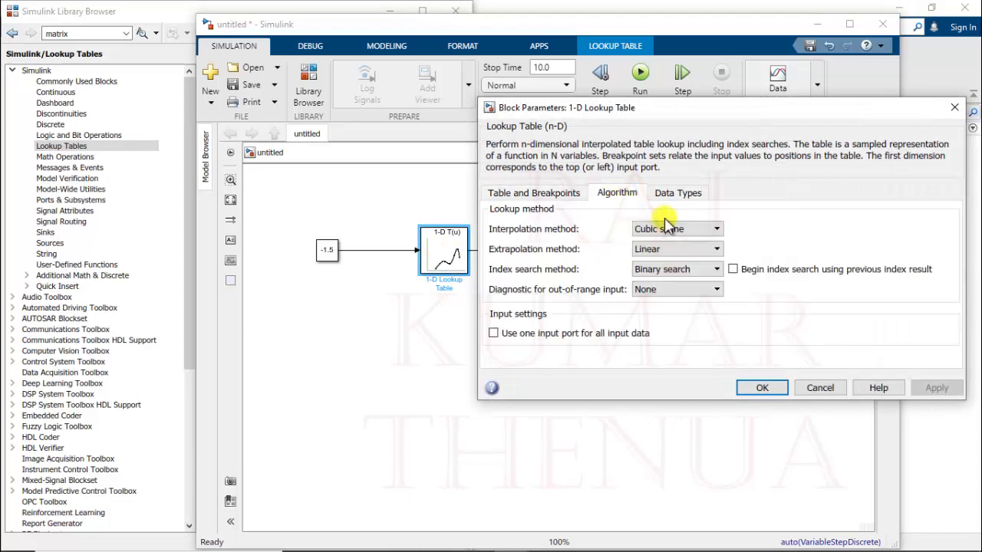
click(674, 228)
click(664, 300)
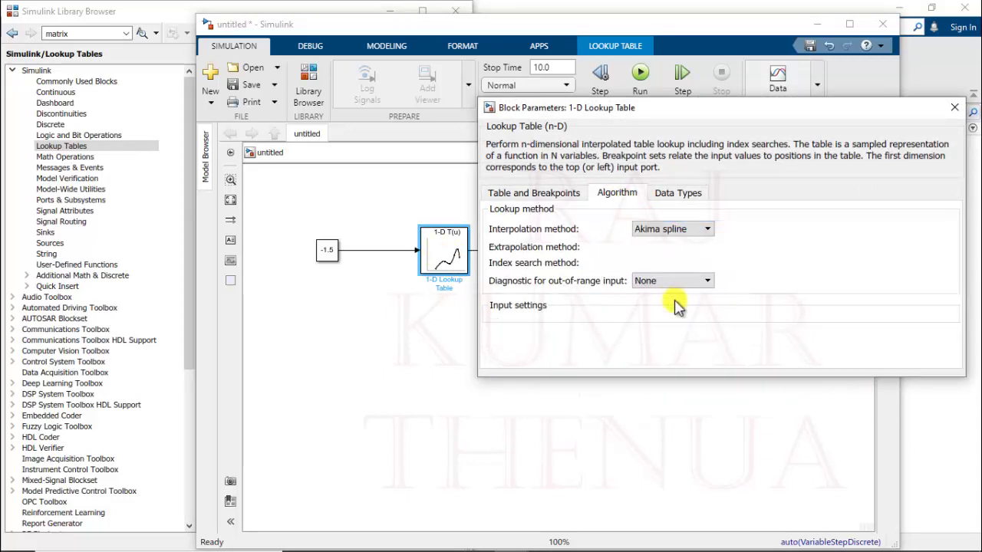
click(899, 366)
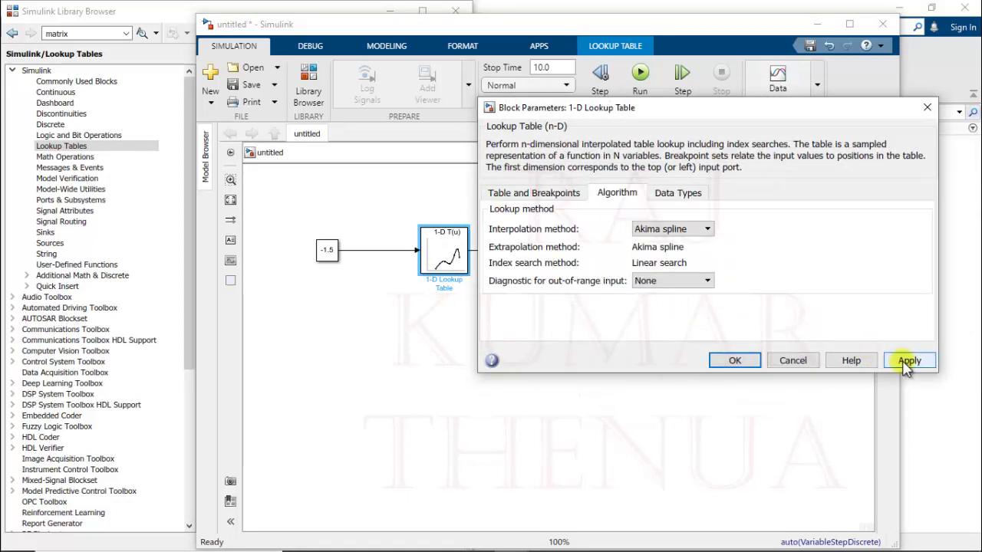
click(738, 362)
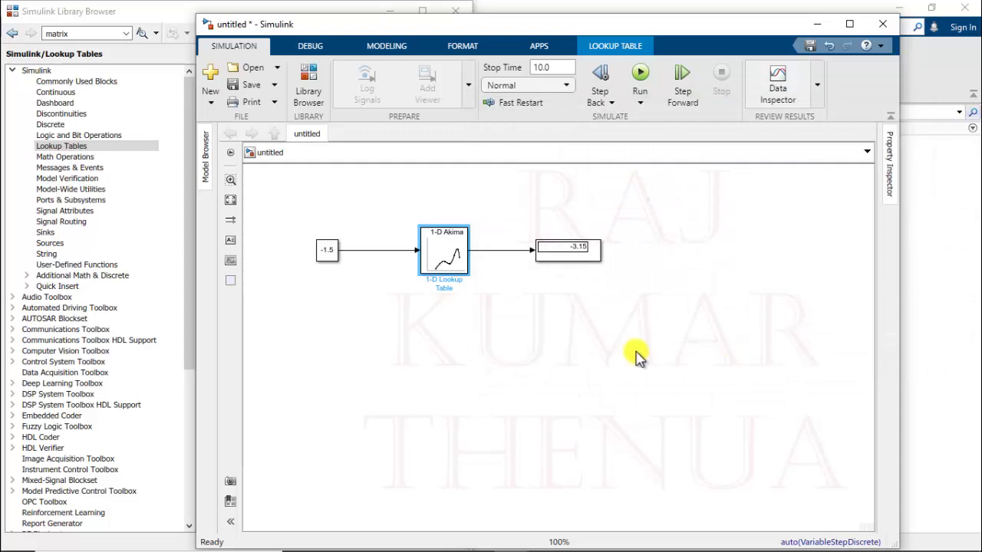
click(643, 74)
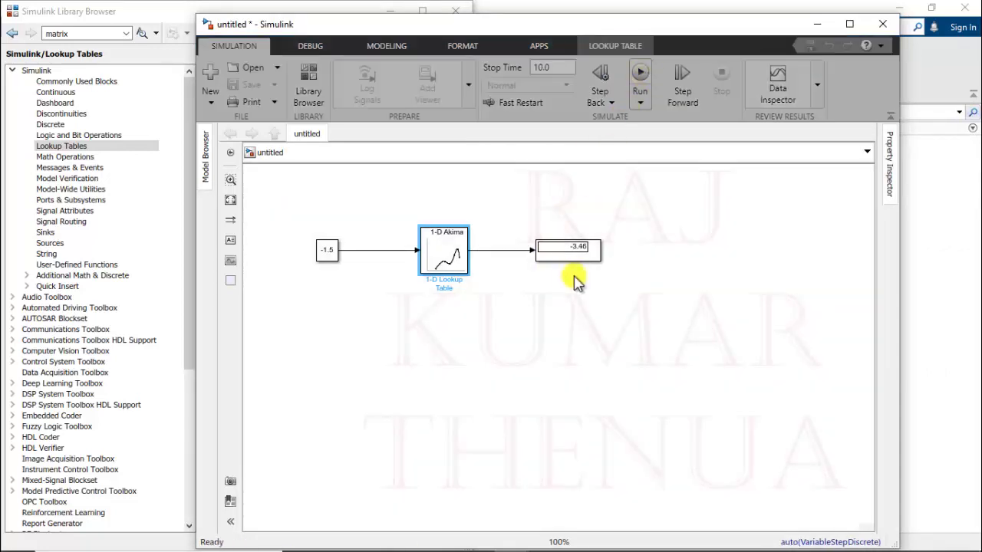
click(572, 257)
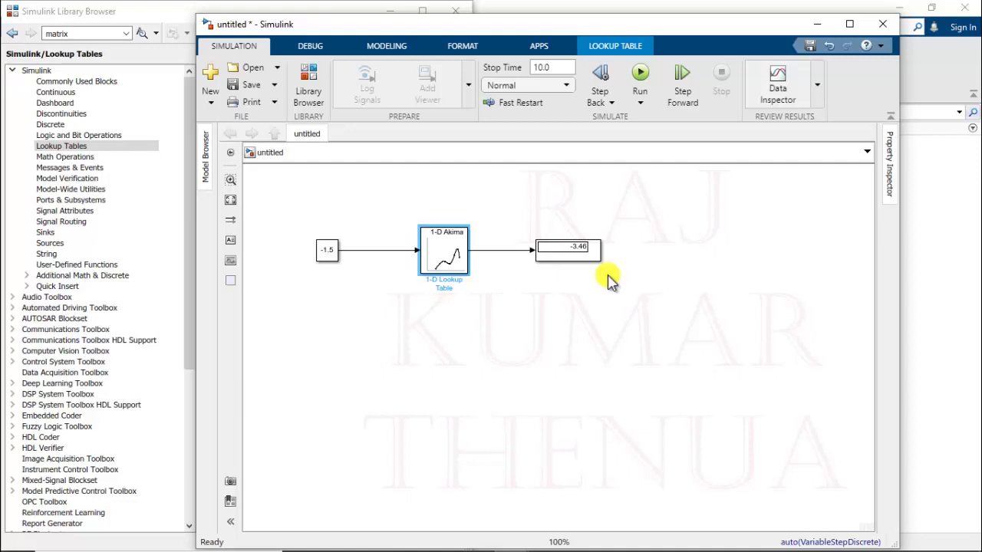
Set the Constant block's value to 4 and run the simulation to check the extrapolated output on the Display block.
double_click(327, 250)
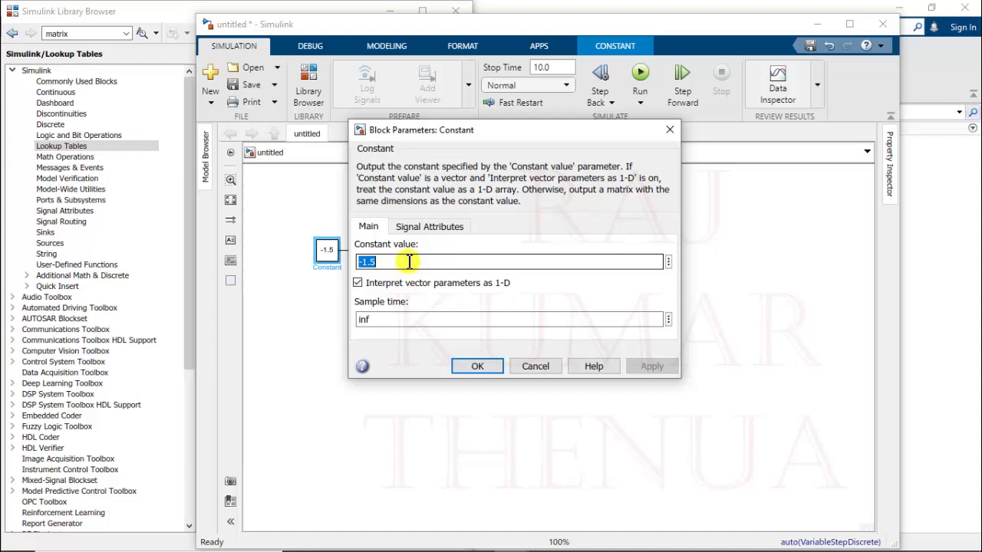
text(4)
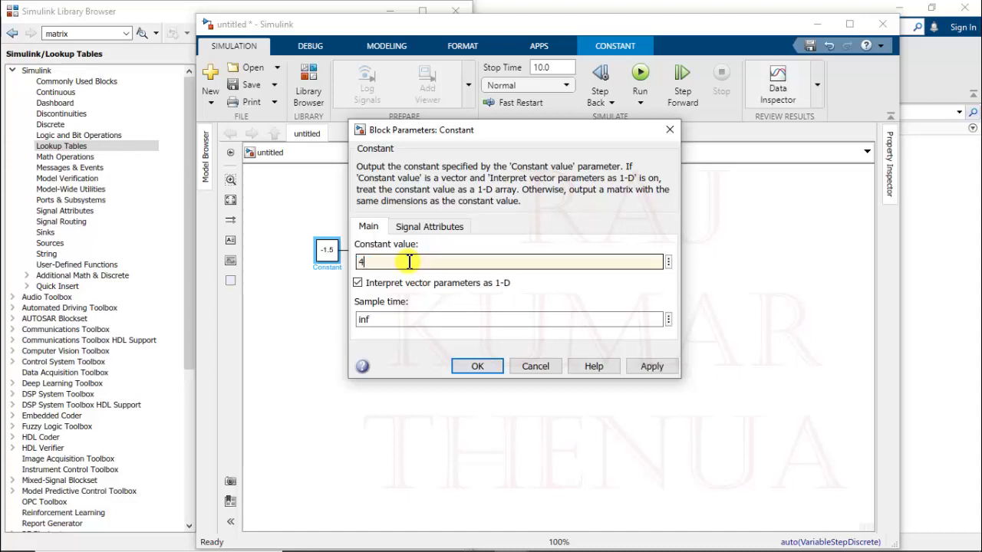
click(652, 366)
click(479, 366)
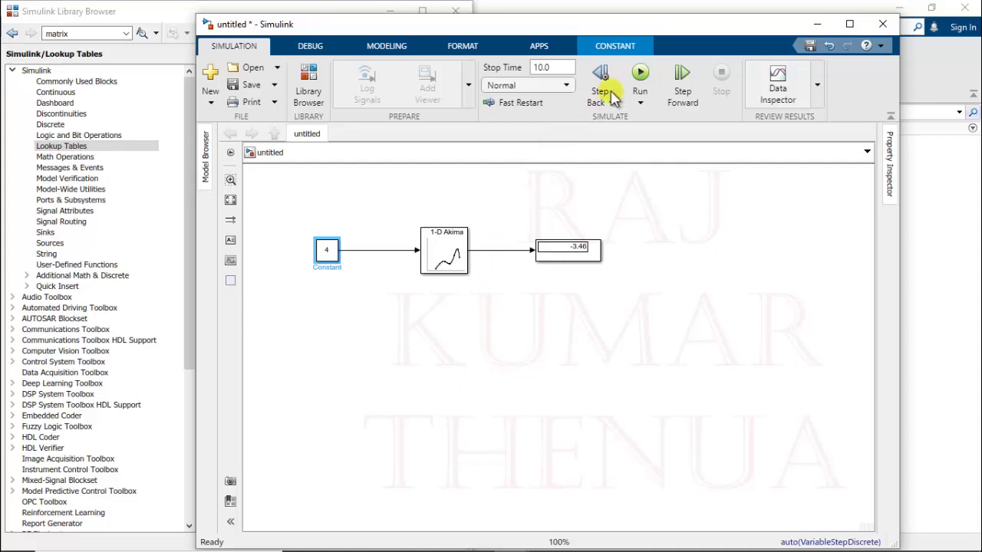
click(641, 73)
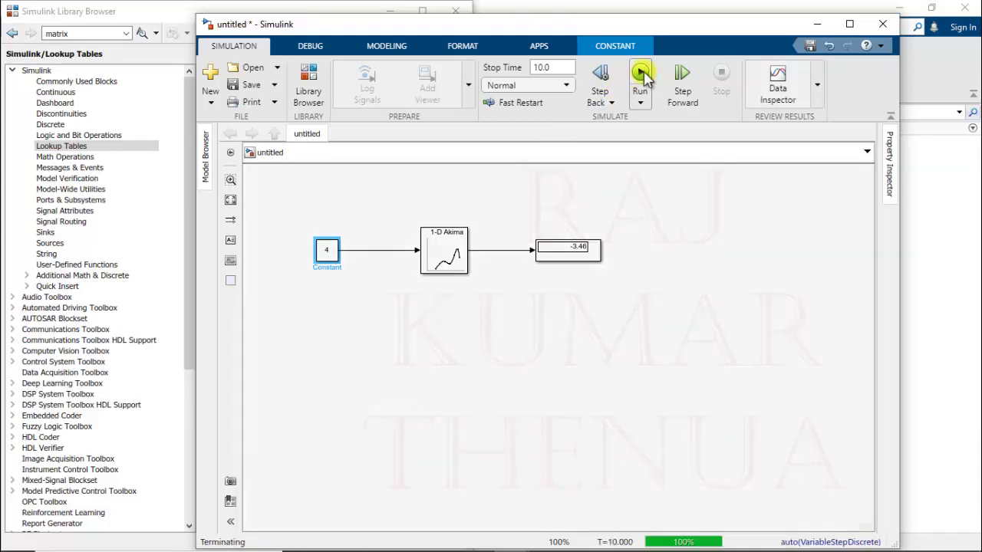
click(453, 250)
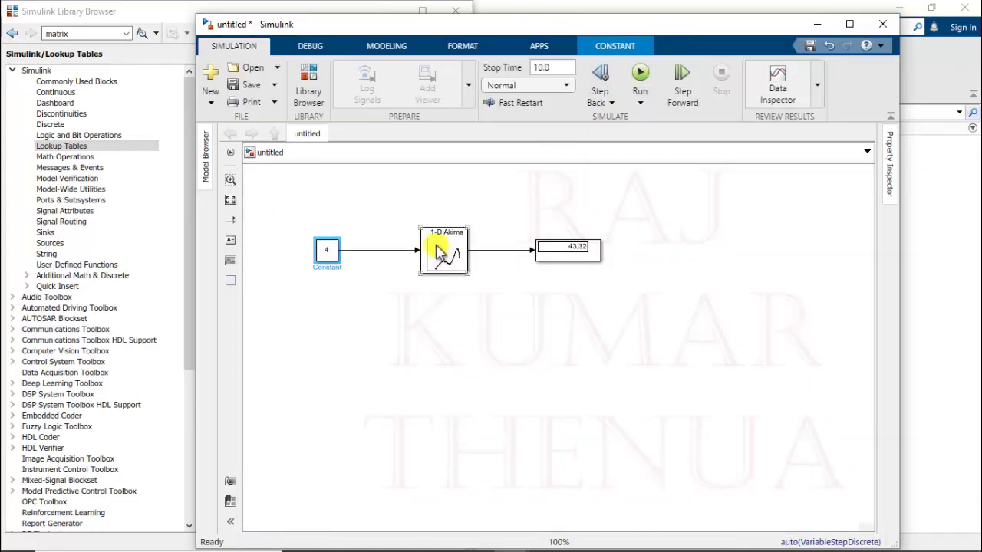
click(567, 249)
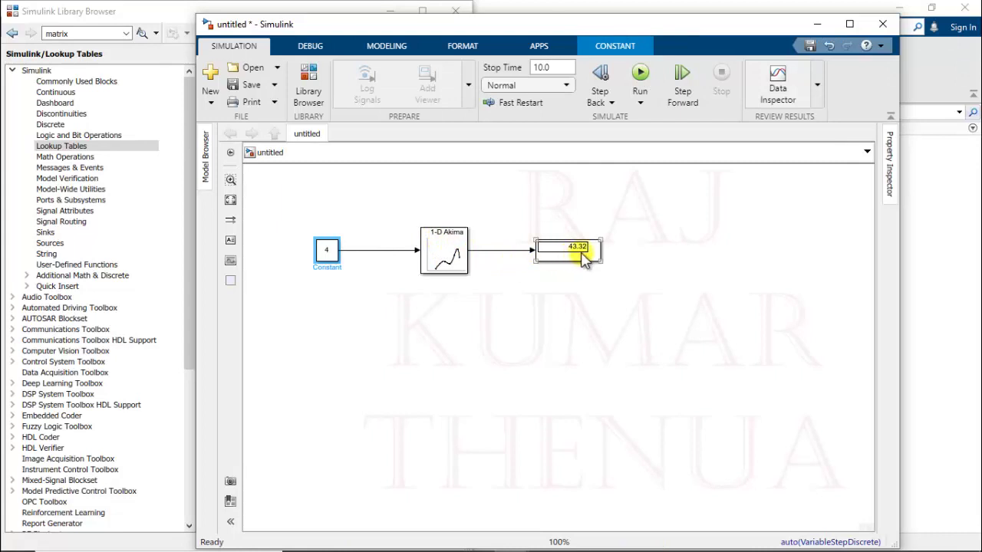
Set the lookup table's interpolation method to Linear point-slope with Linear extrapolation, and rerun the simulation.
double_click(441, 250)
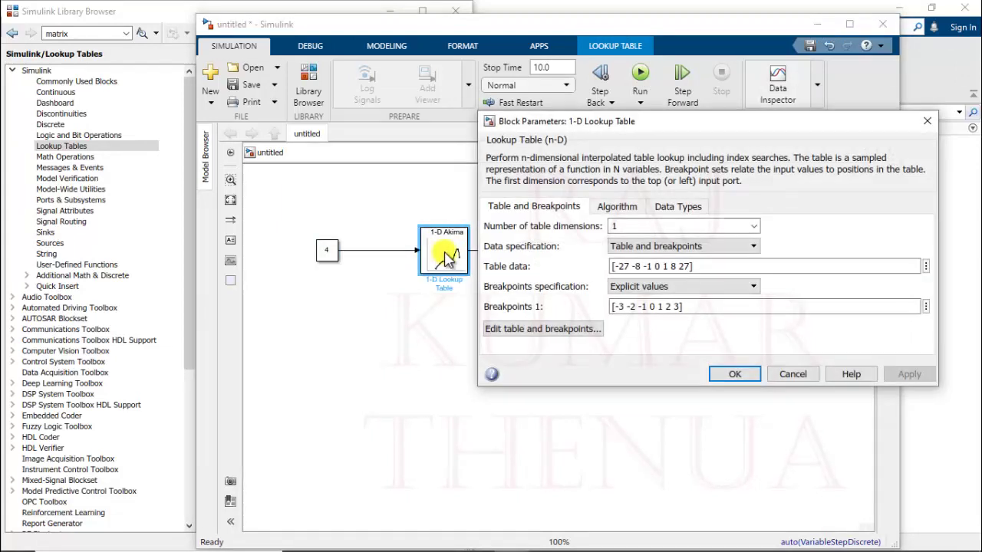
click(623, 207)
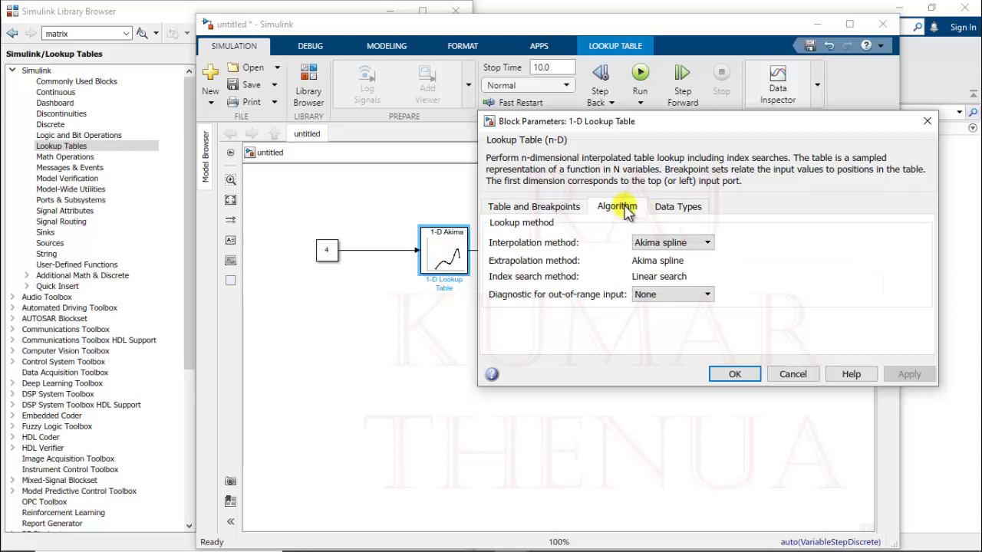
click(682, 244)
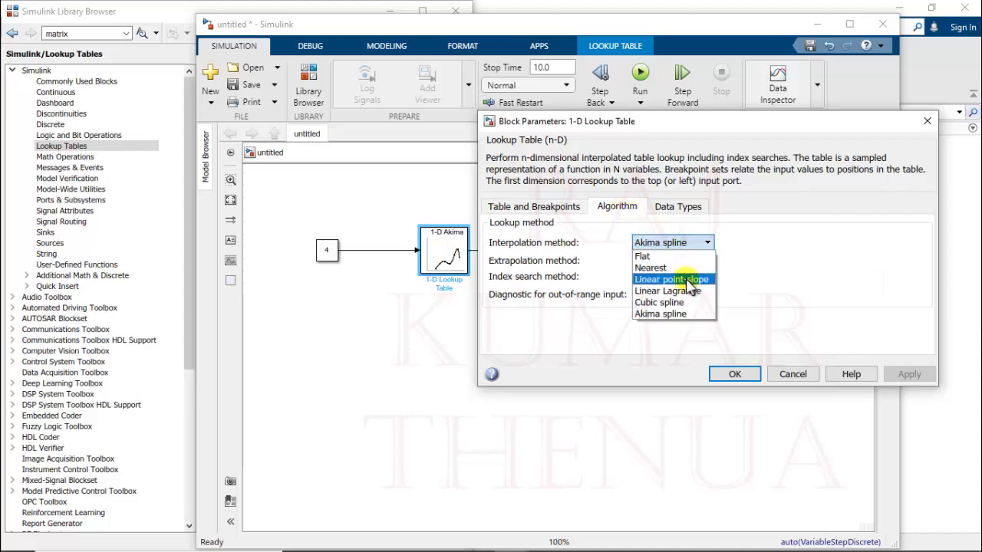
click(688, 280)
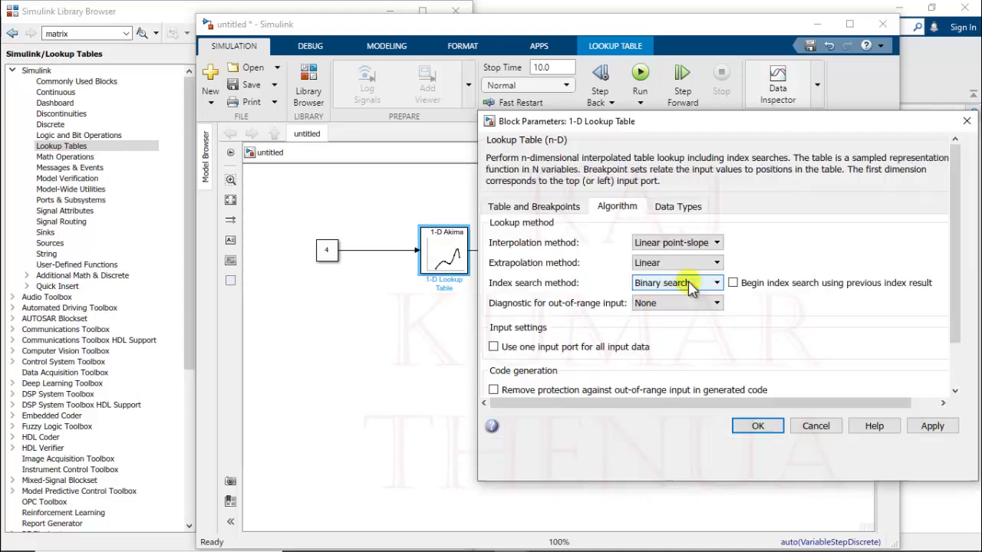
click(676, 263)
click(685, 282)
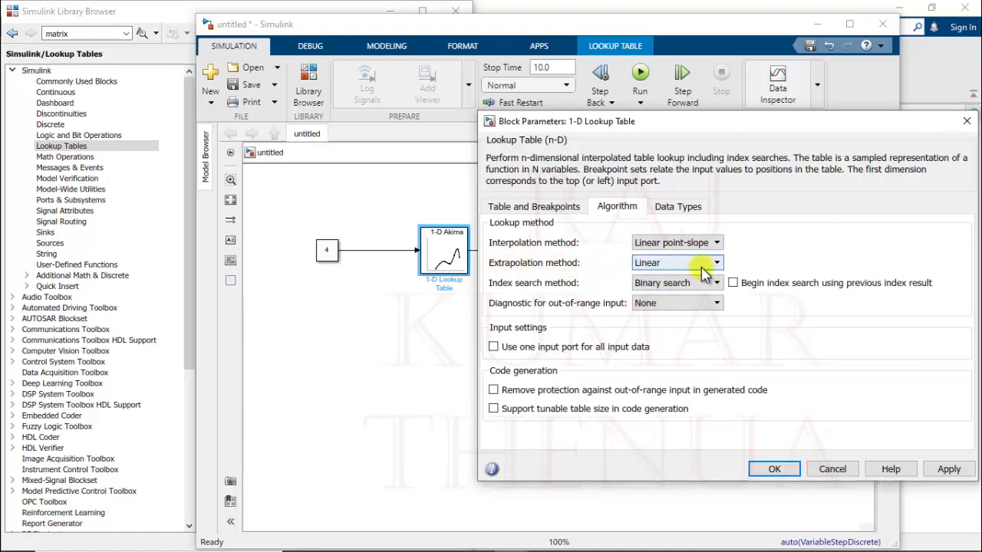
click(948, 469)
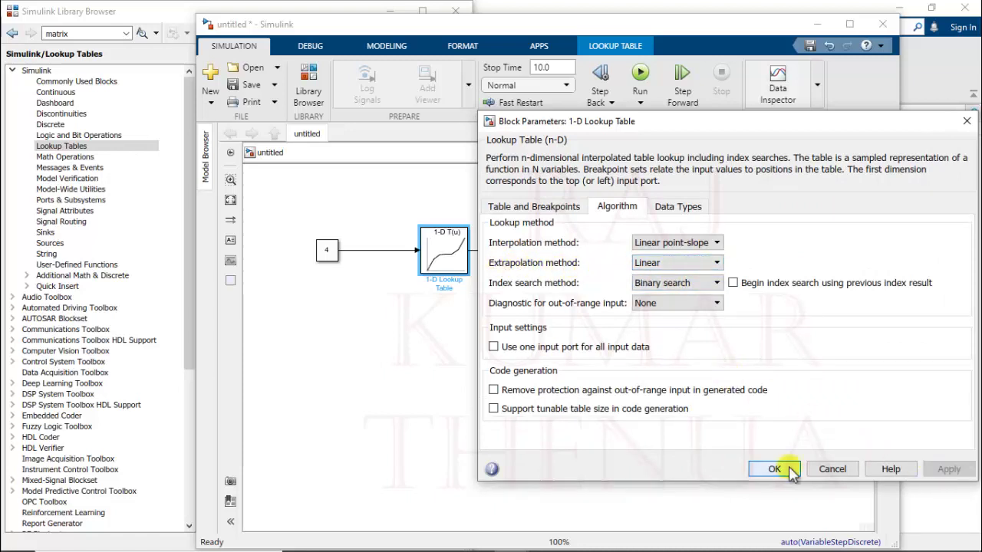
click(775, 469)
click(641, 73)
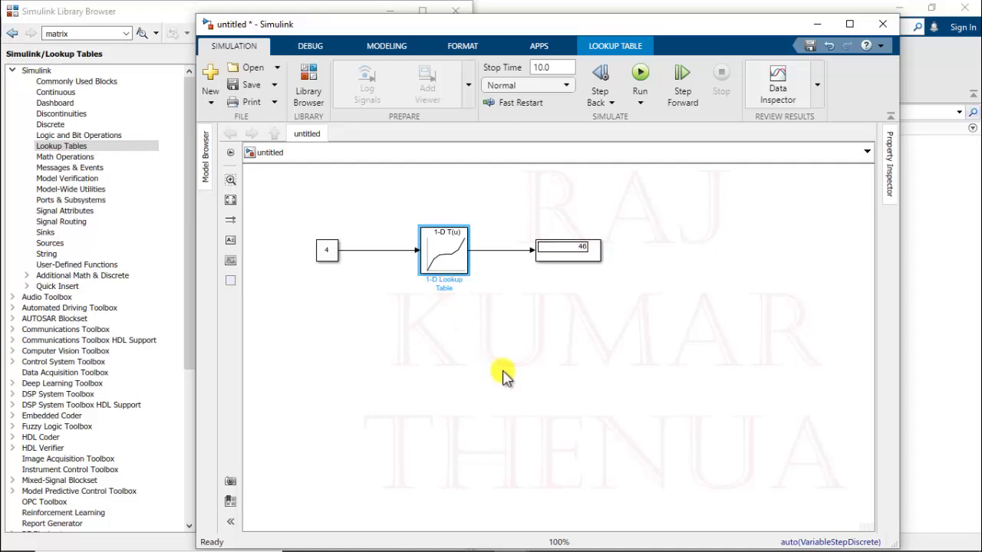
Try to apply Cubic spline as the lookup table's extrapolation method while keeping Linear point-slope interpolation, and dismiss the error dialog.
double_click(449, 257)
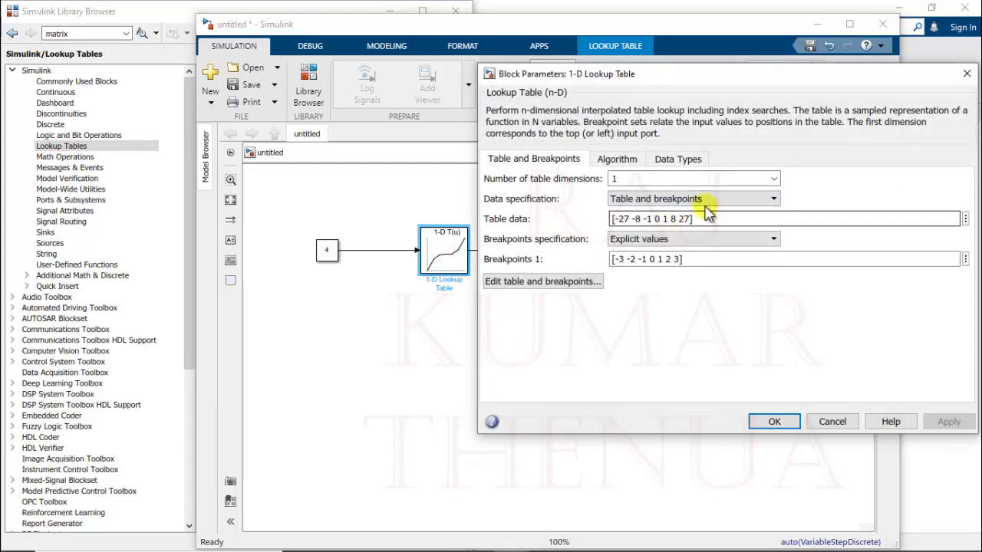
click(617, 159)
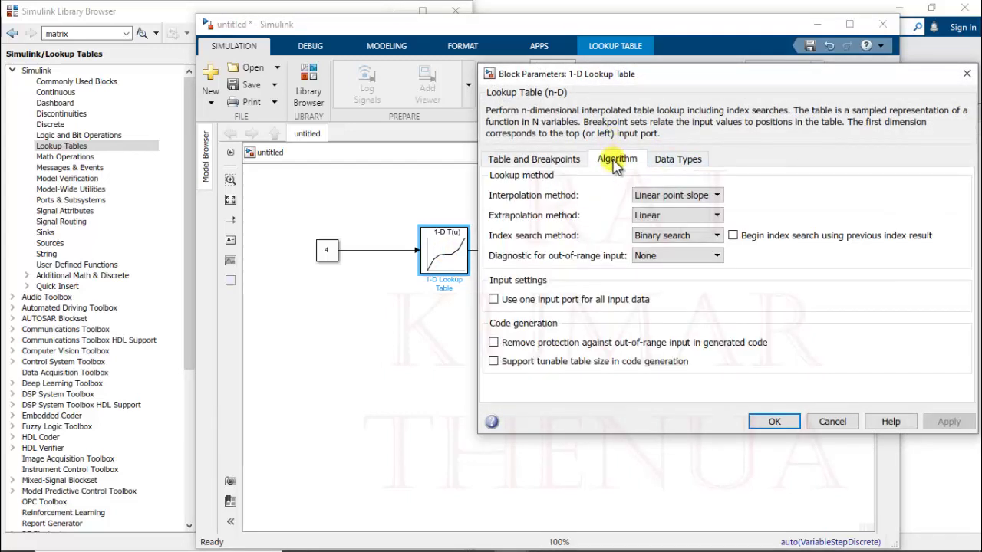
click(716, 215)
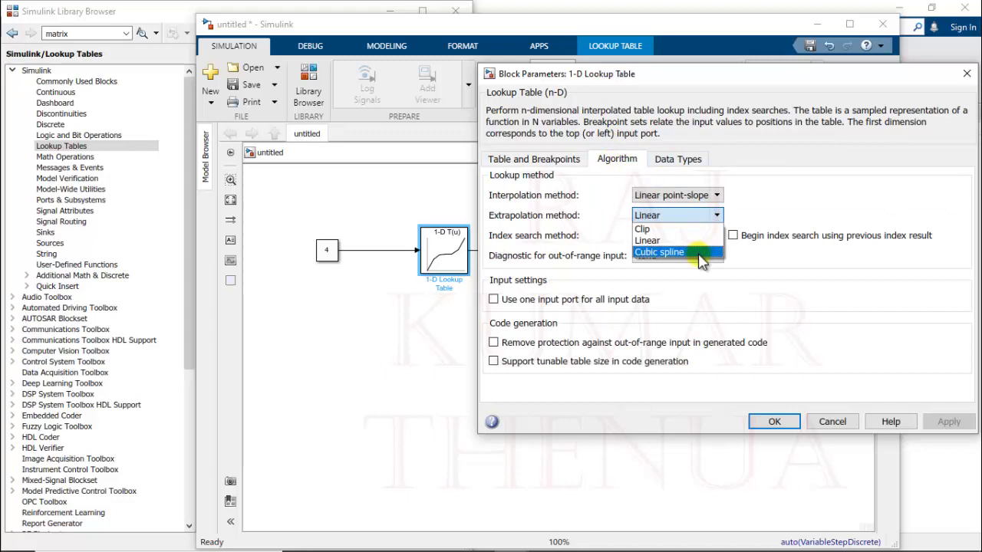
click(702, 253)
click(949, 422)
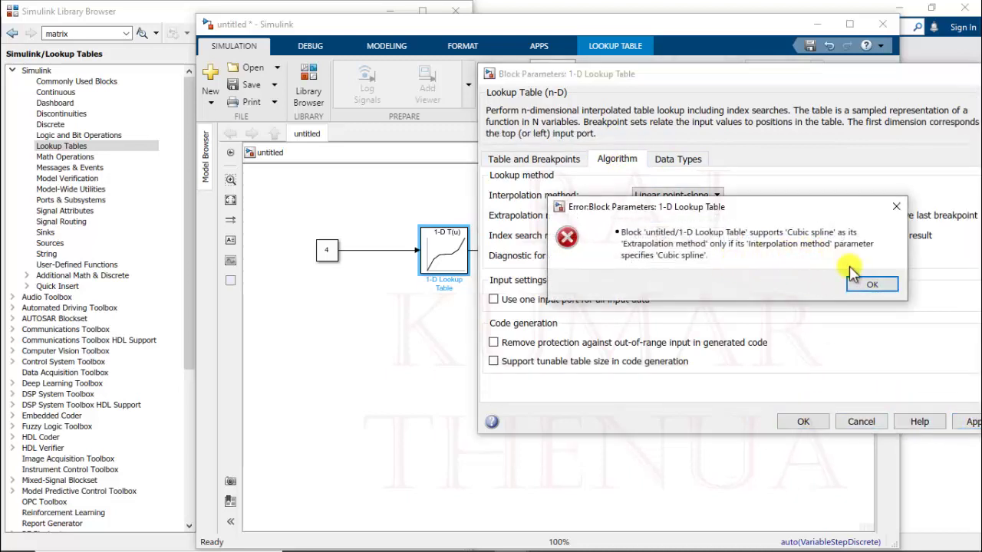
click(870, 286)
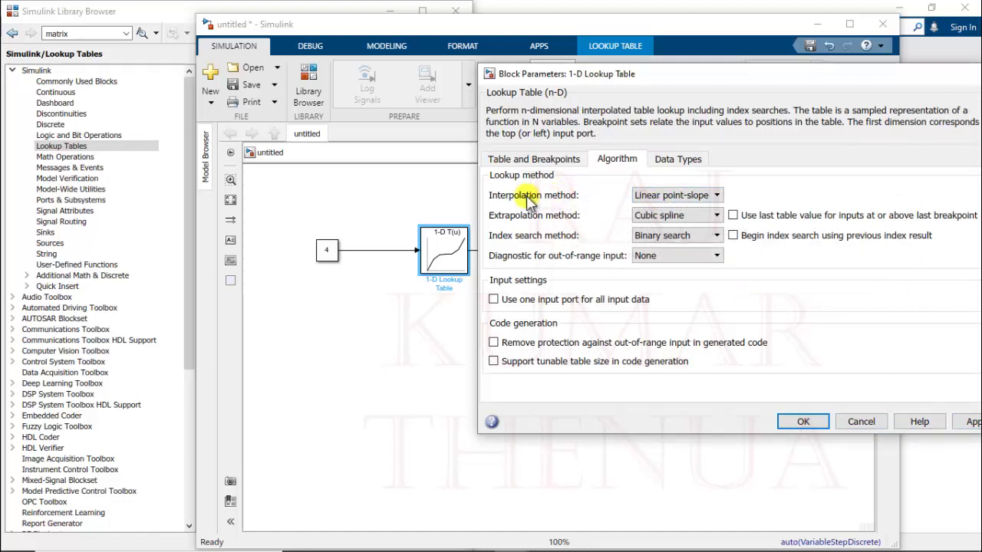
Set the lookup table's interpolation method to Cubic spline alongside Cubic spline extrapolation, and rerun the simulation.
click(693, 198)
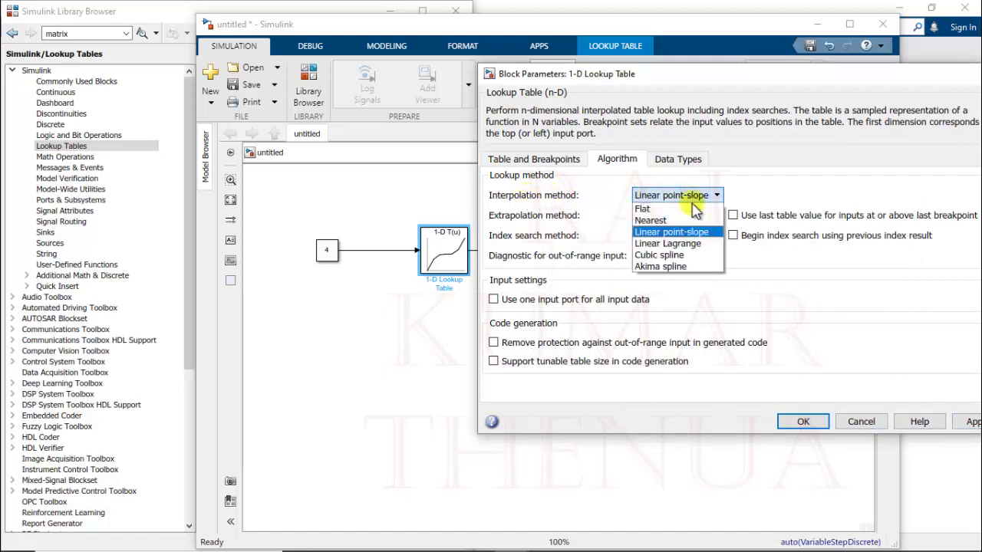
click(680, 254)
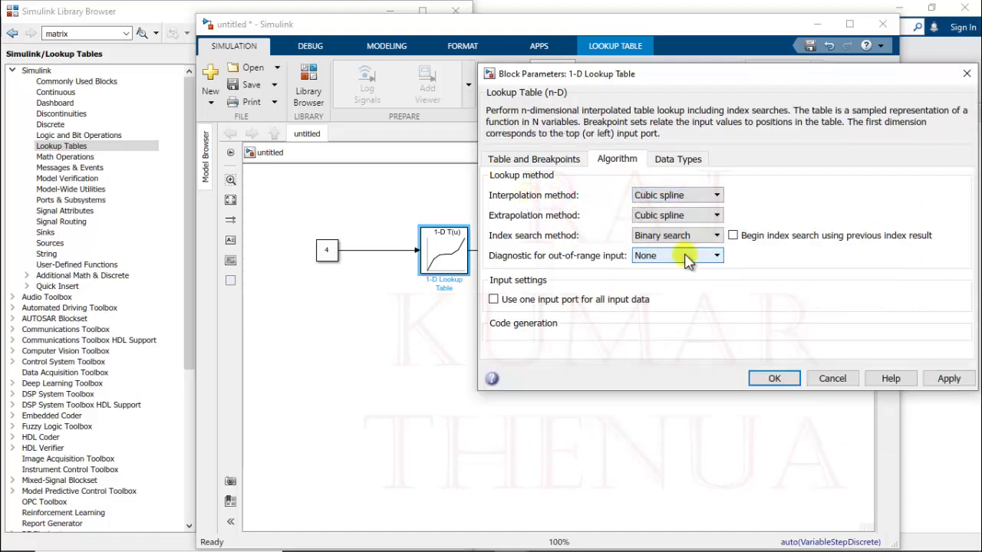
click(763, 355)
click(642, 73)
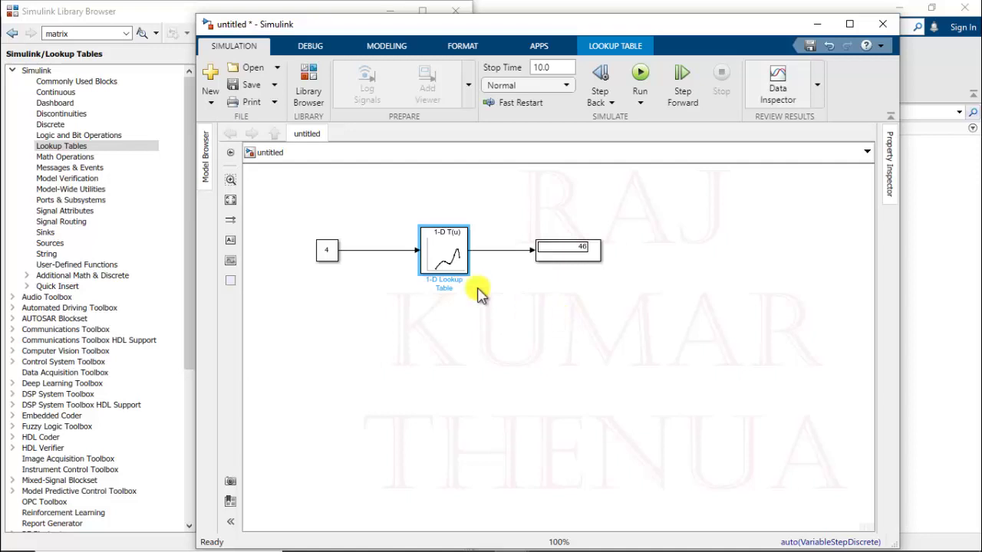
Set the lookup table's diagnostic for out-of-range input to Error and apply the change.
double_click(432, 250)
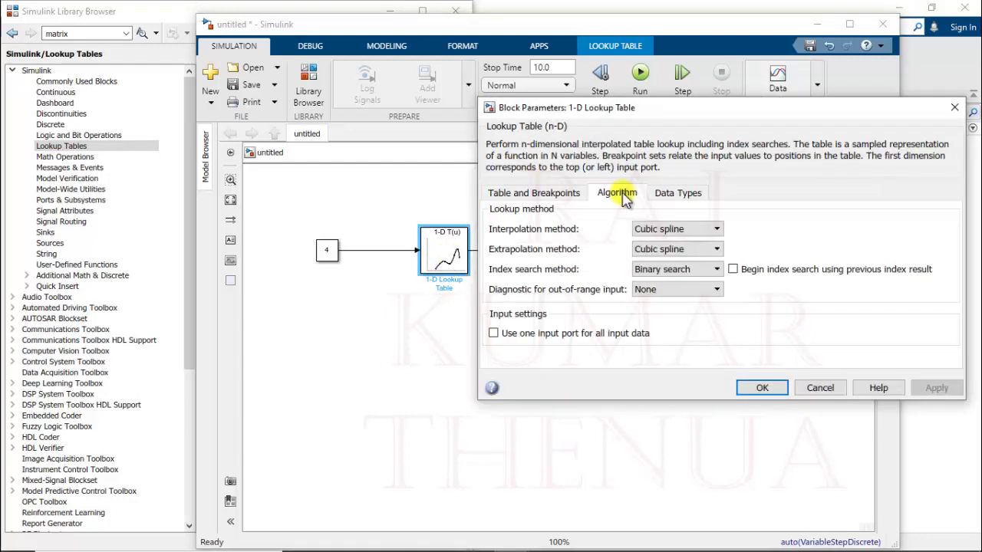
click(645, 289)
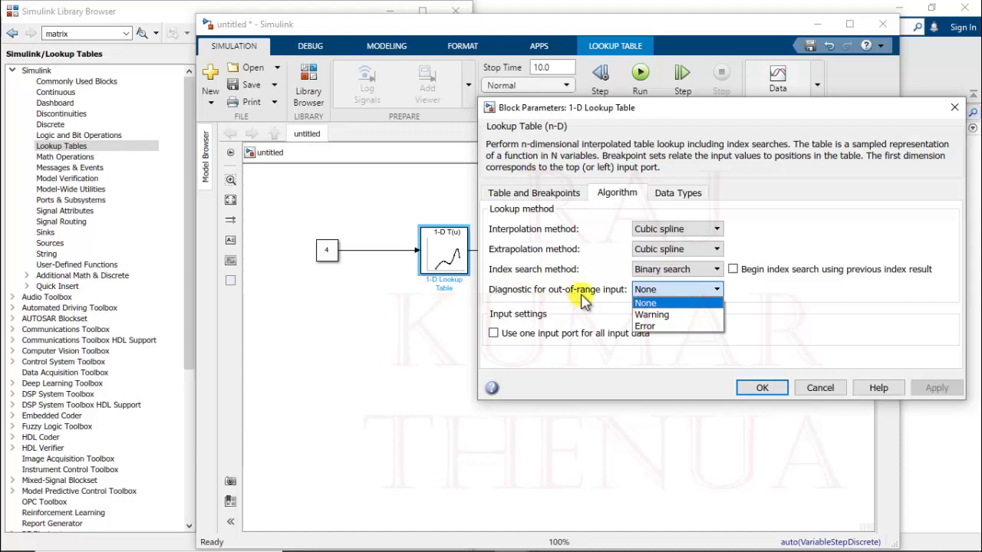
click(658, 327)
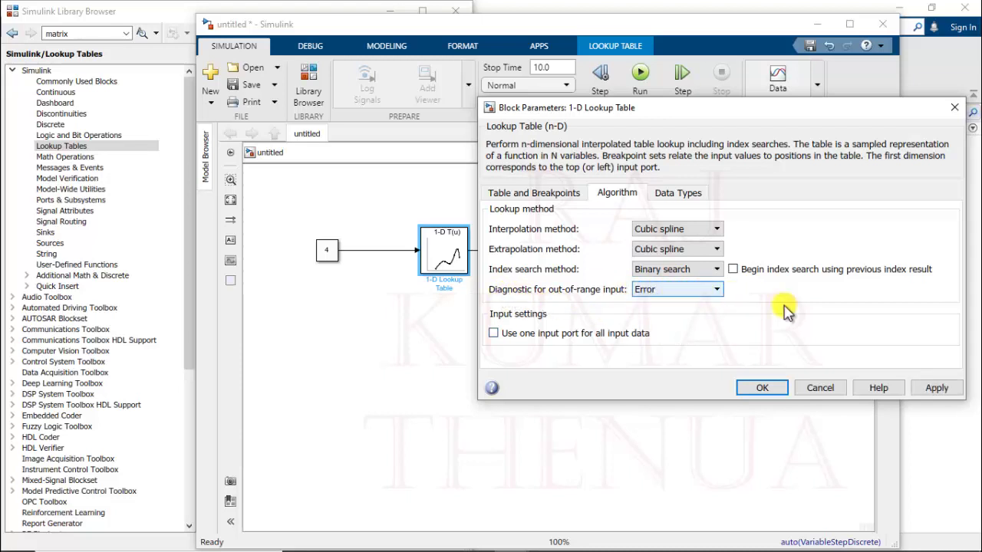
click(934, 386)
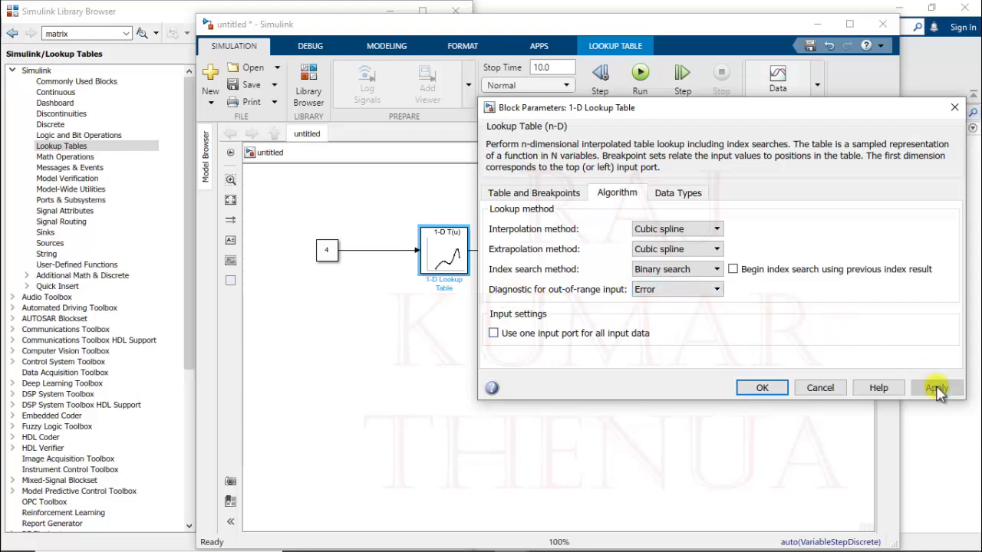
click(778, 390)
Run the simulation with the constant input of 4, review the Diagnostic Viewer, then close it and dismiss the upgrade notice.
click(325, 256)
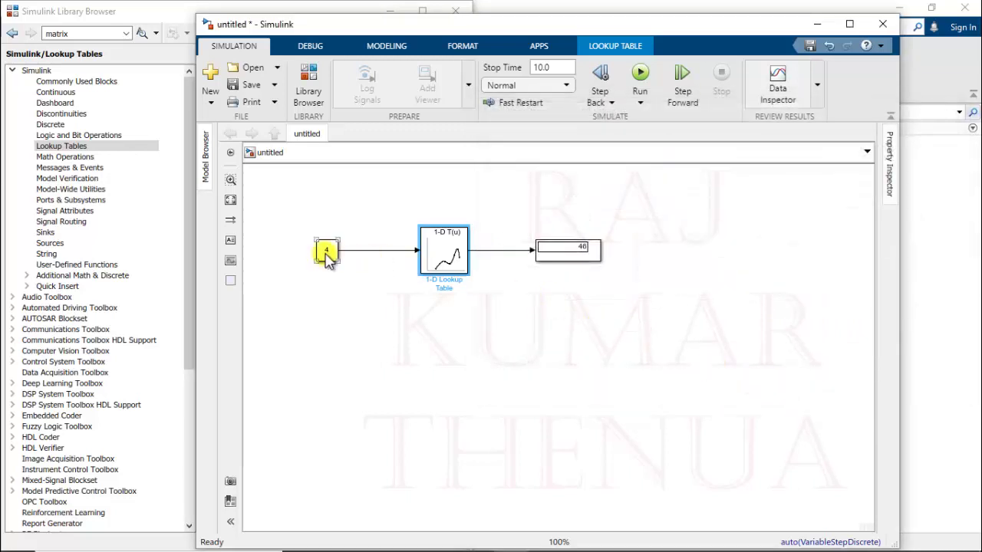
click(542, 244)
click(640, 73)
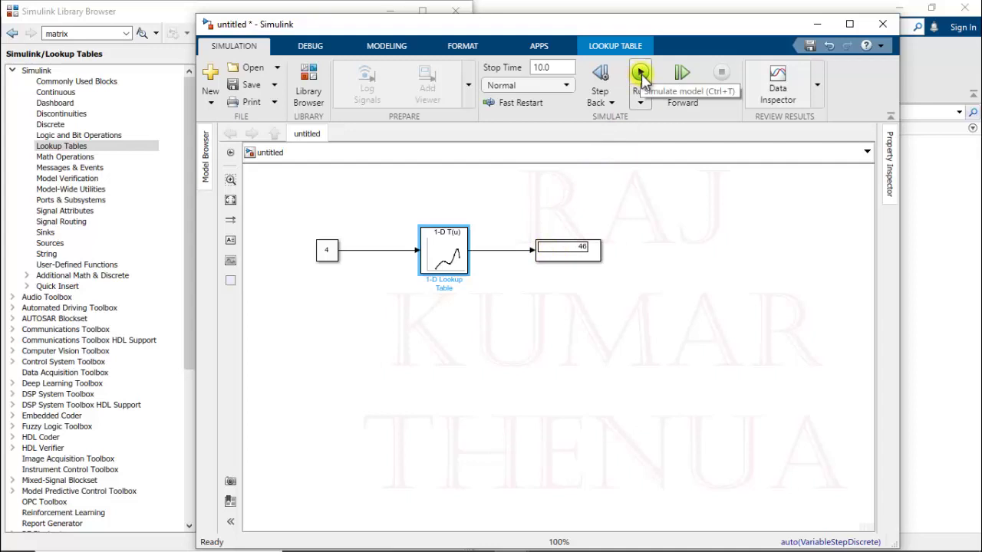
click(640, 73)
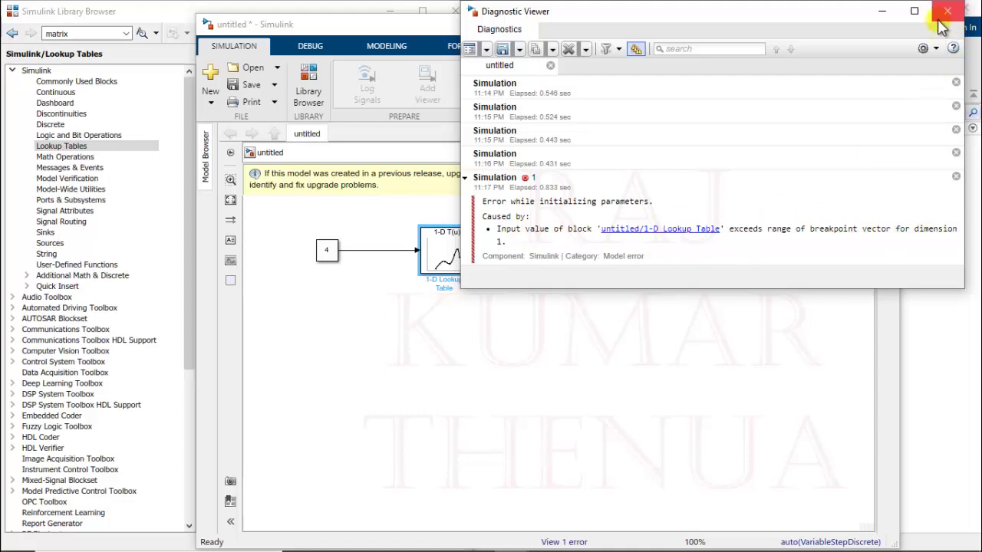
click(948, 12)
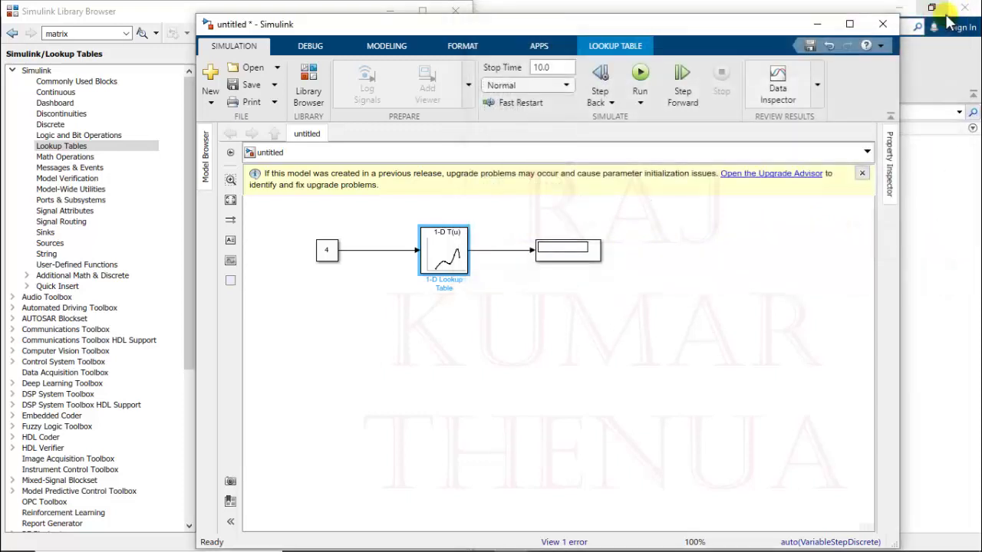
click(862, 174)
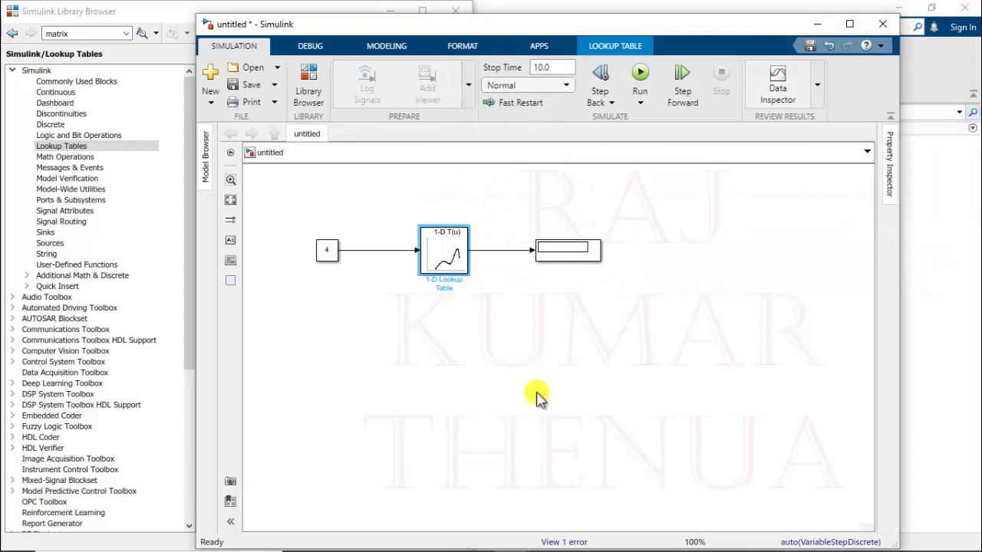